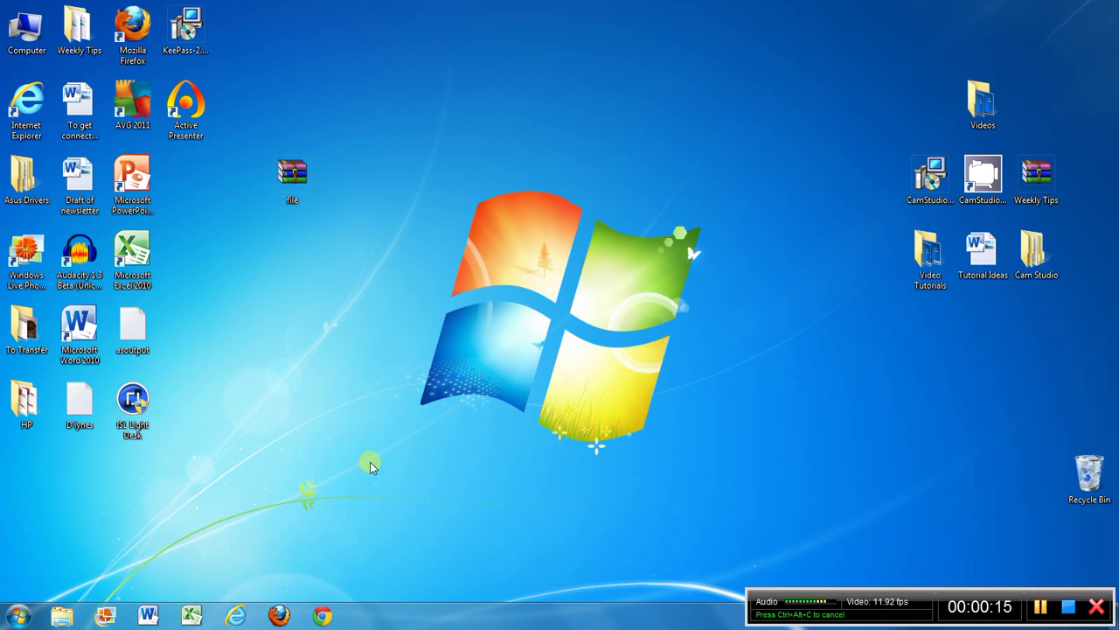
Open the Mouse settings from Control Panel, close the Control Panel window and move the Mouse Properties dialog to mid-screen.
{"action": "left_click", "coordinate": [17, 614]}
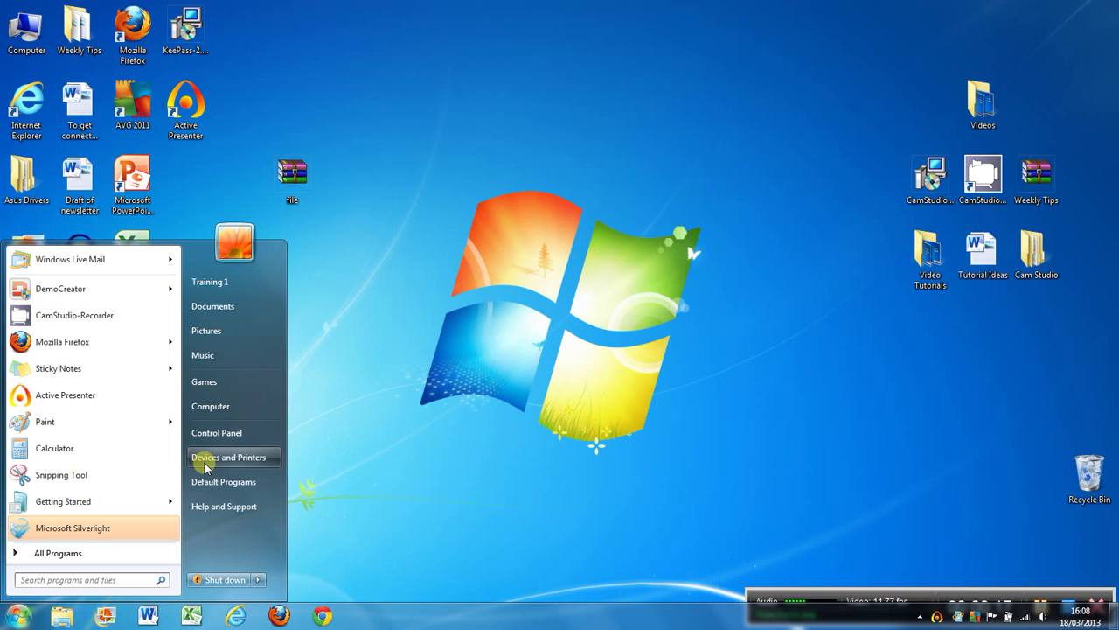
{"action": "left_click", "coordinate": [229, 432]}
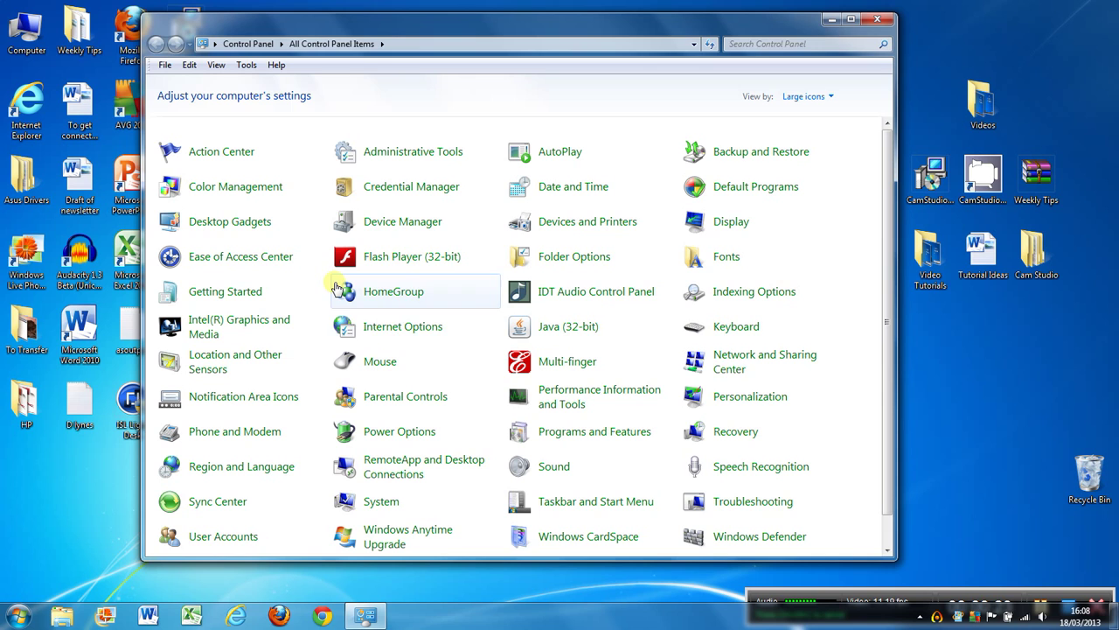
{"action": "left_click", "coordinate": [380, 361]}
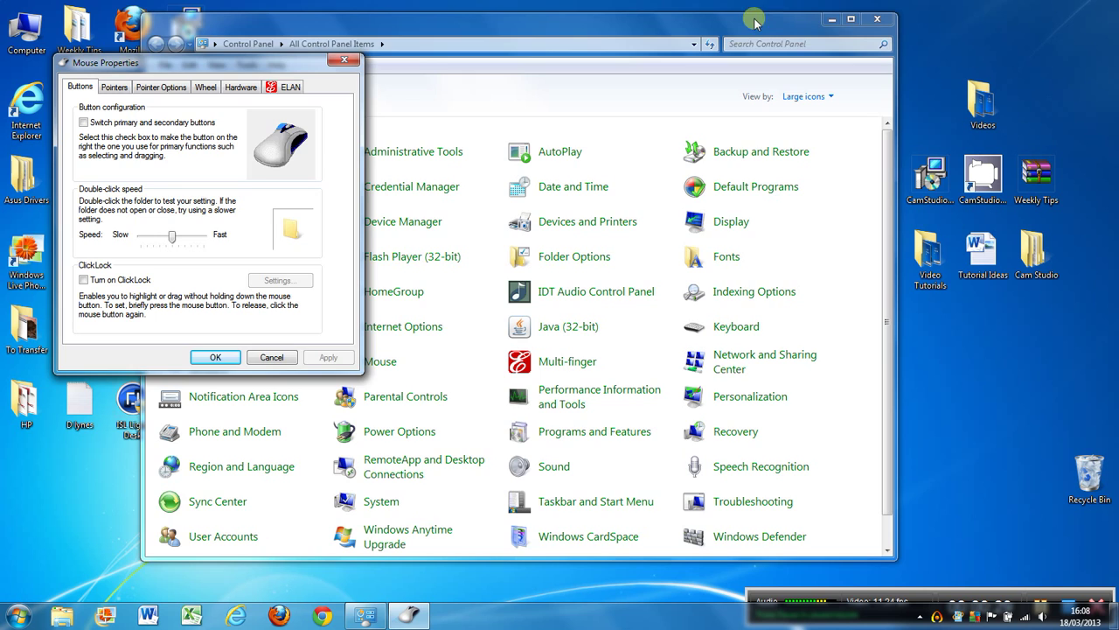
{"action": "left_click", "coordinate": [877, 18]}
{"action": "left_click_drag", "start_coordinate": [289, 67], "coordinate": [635, 166]}
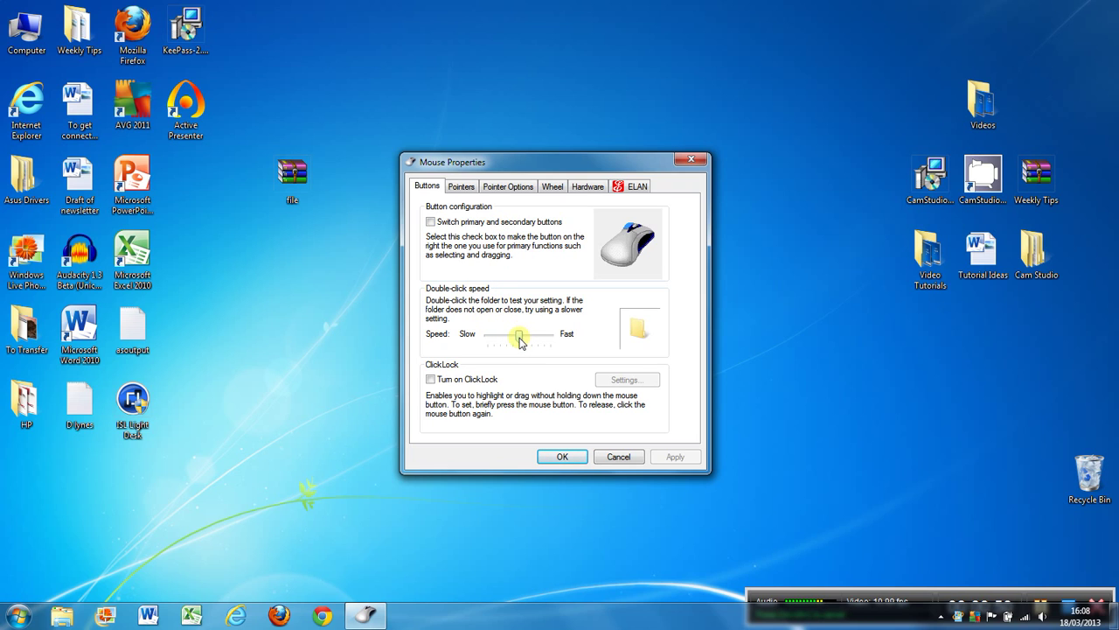
Try the double-click speed at its fastest and slowest settings, testing the slowest on the sample folder.
{"action": "left_click_drag", "start_coordinate": [519, 341], "coordinate": [564, 335]}
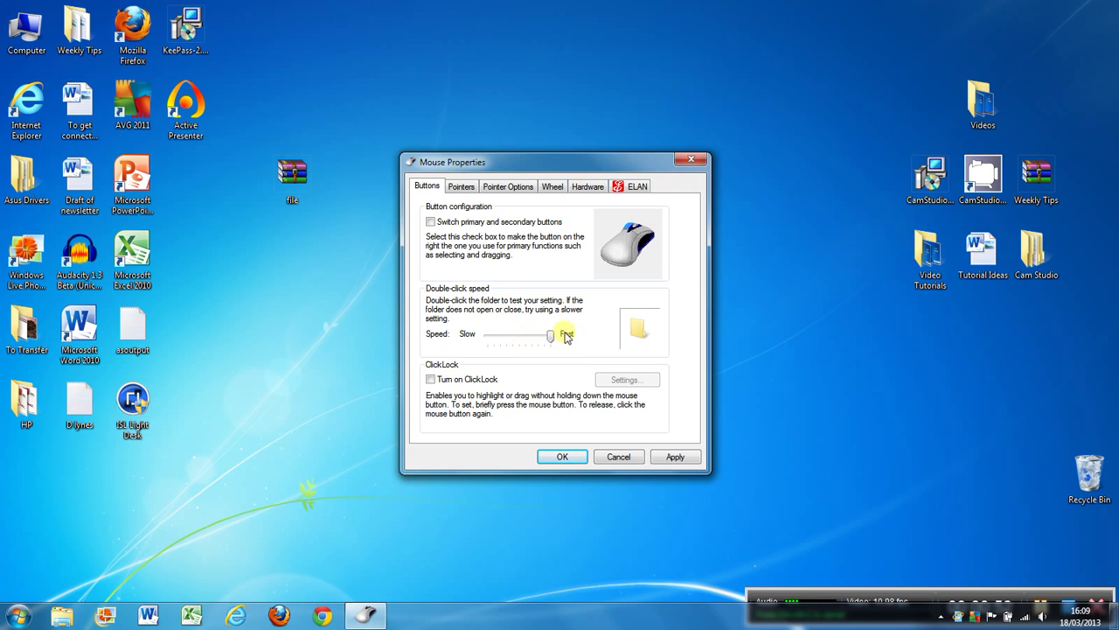
{"action": "left_click_drag", "start_coordinate": [553, 335], "coordinate": [490, 342]}
{"action": "double_click", "coordinate": [639, 328]}
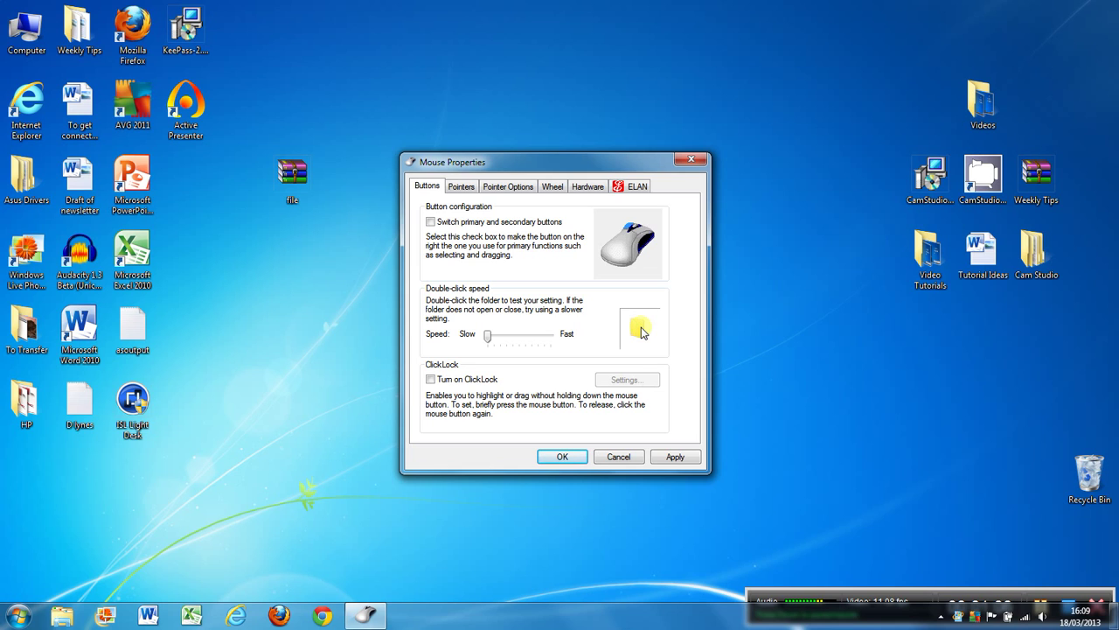
{"action": "double_click", "coordinate": [639, 329]}
Set the double-click speed to the middle of its range.
{"action": "left_click", "coordinate": [521, 338]}
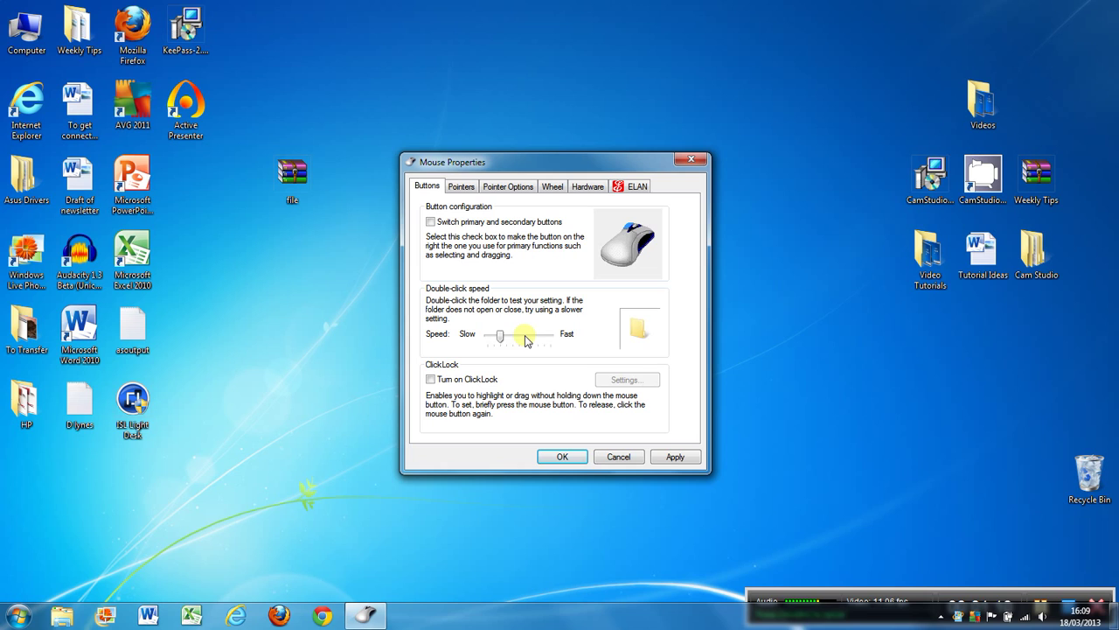
{"action": "left_click_drag", "start_coordinate": [522, 338], "coordinate": [524, 337]}
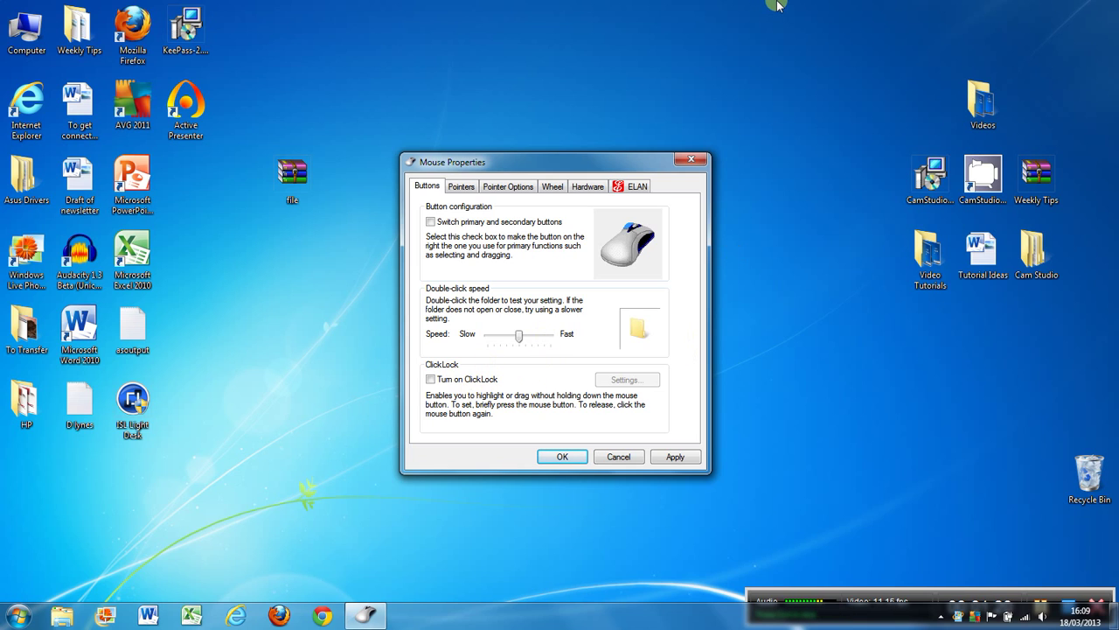
{"action": "left_click", "coordinate": [397, 44]}
{"action": "left_click", "coordinate": [492, 165]}
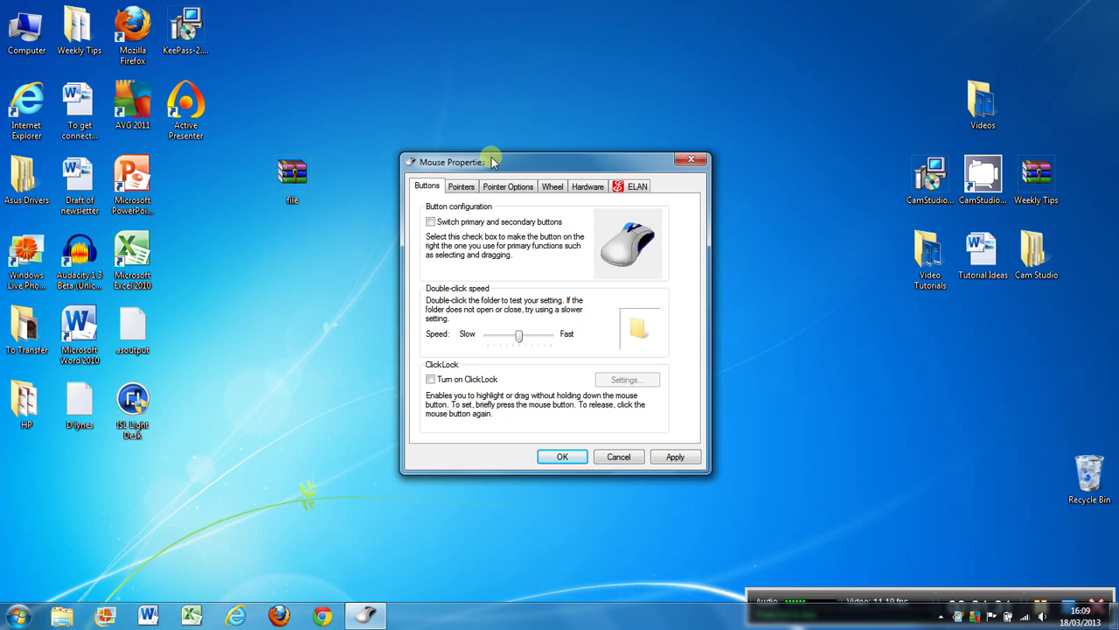
Try the fastest pointer speed, return it to the middle of its range and apply the pointer settings.
{"action": "left_click", "coordinate": [472, 188]}
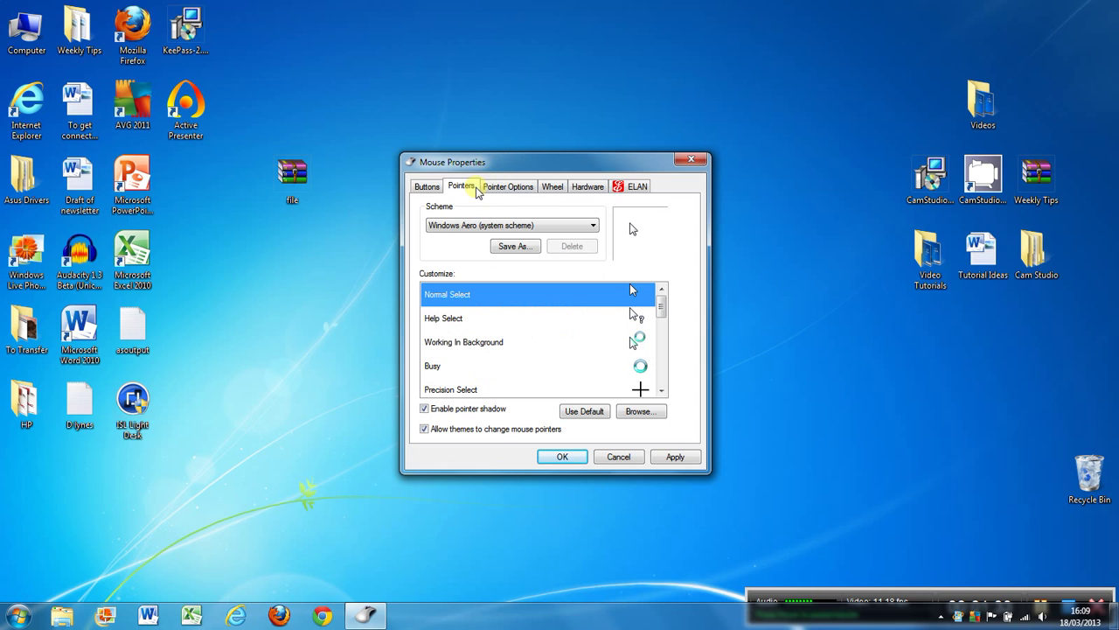
{"action": "left_click", "coordinate": [492, 189]}
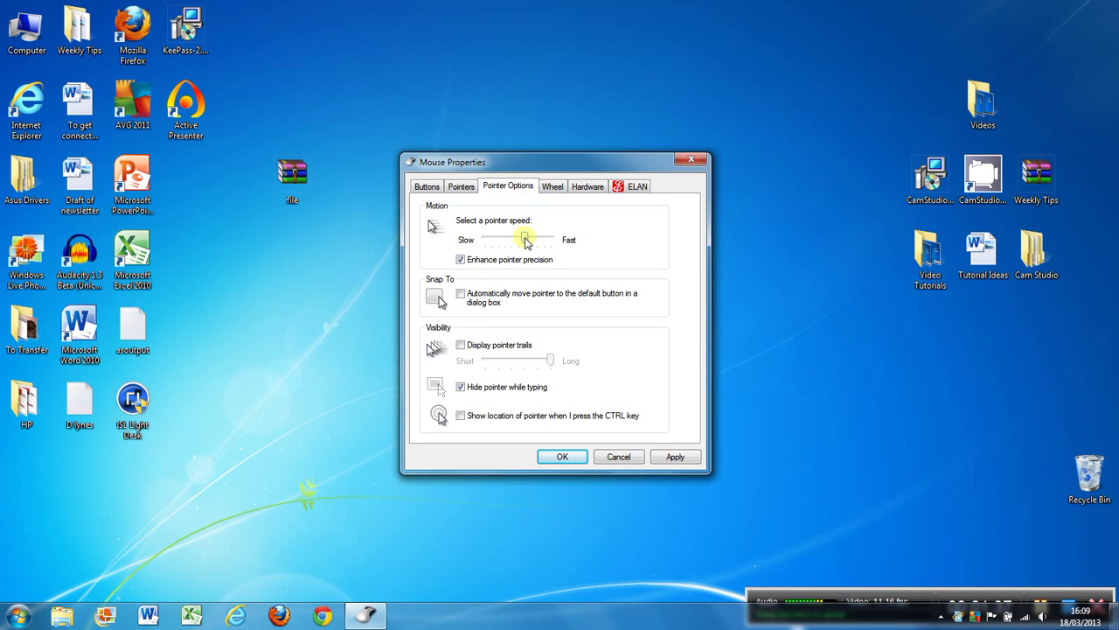
{"action": "left_click_drag", "start_coordinate": [527, 242], "coordinate": [551, 239]}
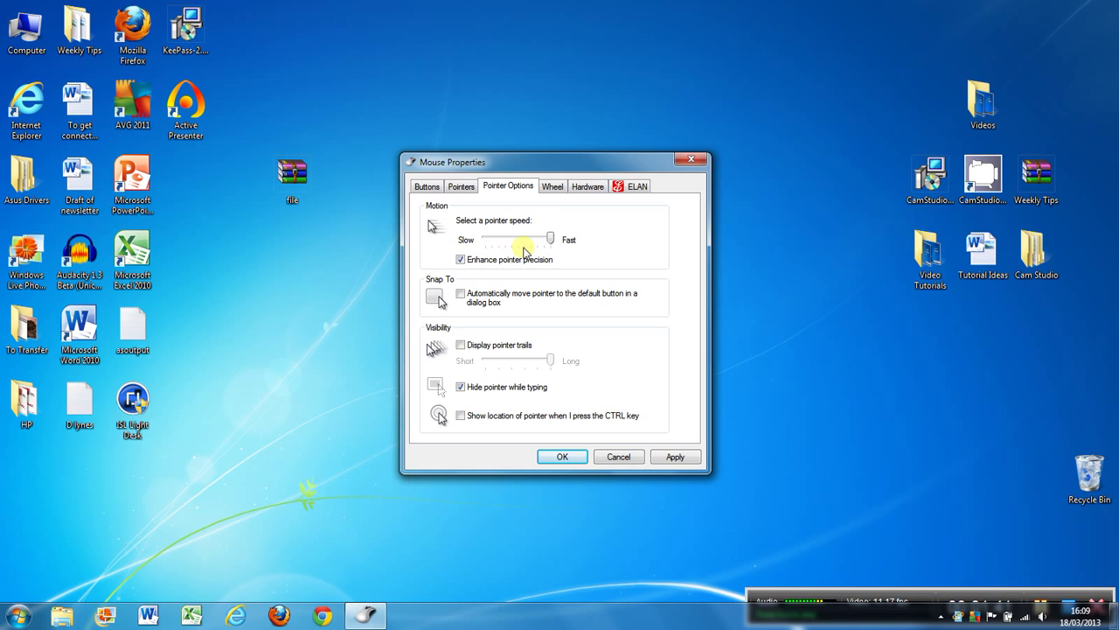
{"action": "left_click", "coordinate": [521, 239]}
{"action": "left_click_drag", "start_coordinate": [519, 238], "coordinate": [525, 238]}
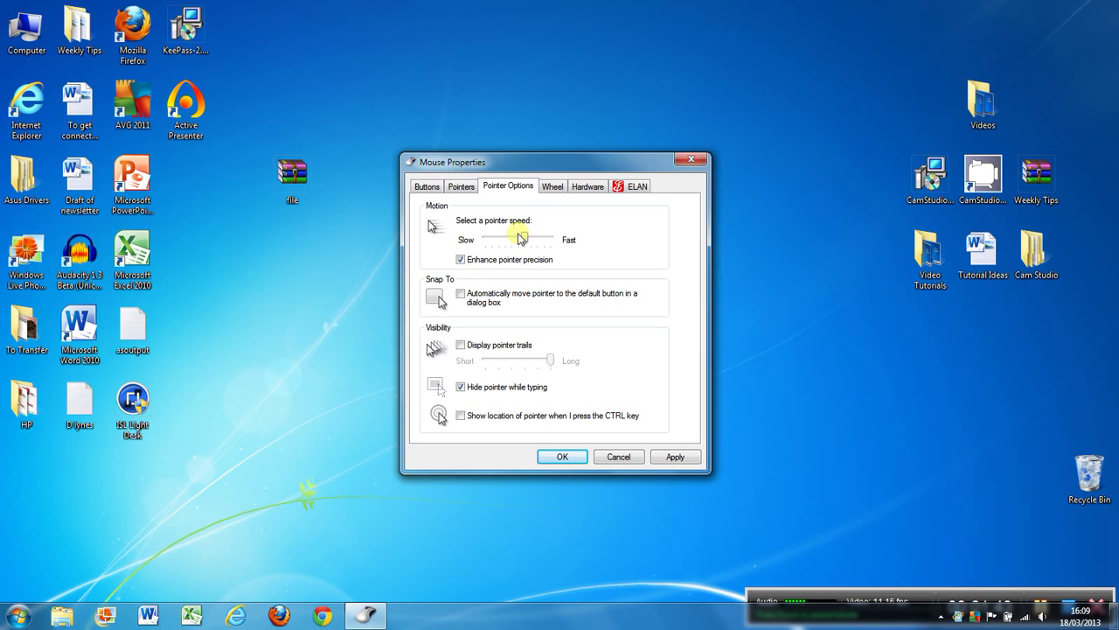
{"action": "left_click", "coordinate": [675, 456]}
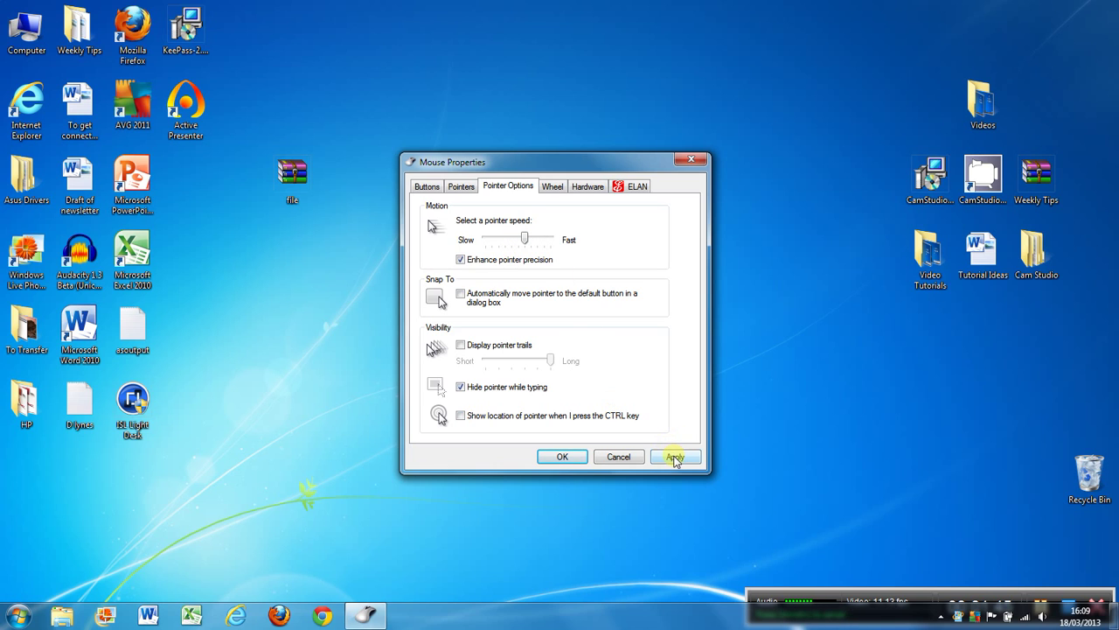
Turn on pointer trails to preview them, and turn them off again.
{"action": "left_click", "coordinate": [461, 346]}
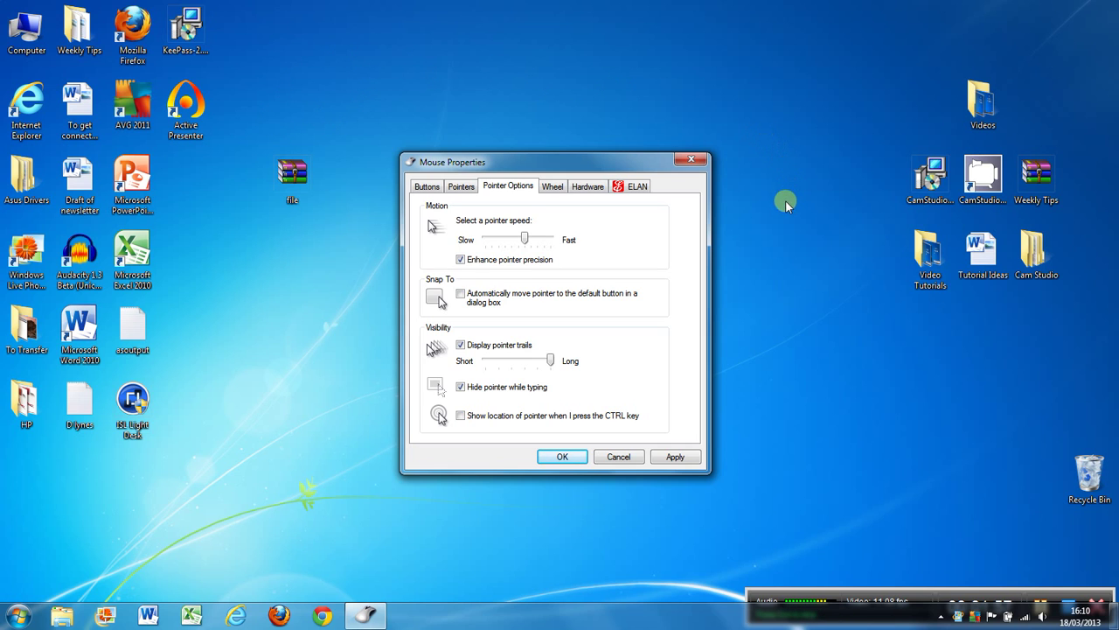
{"action": "left_click", "coordinate": [461, 345]}
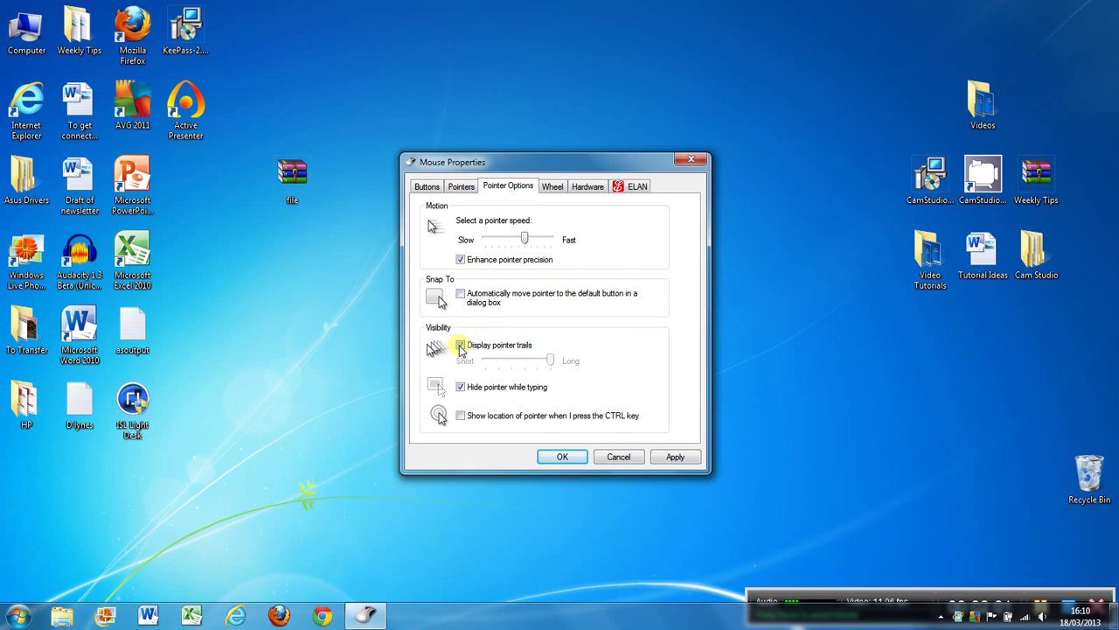
Enable showing the pointer's location with the CTRL key and test it at several places on the desktop.
{"action": "left_click", "coordinate": [461, 416]}
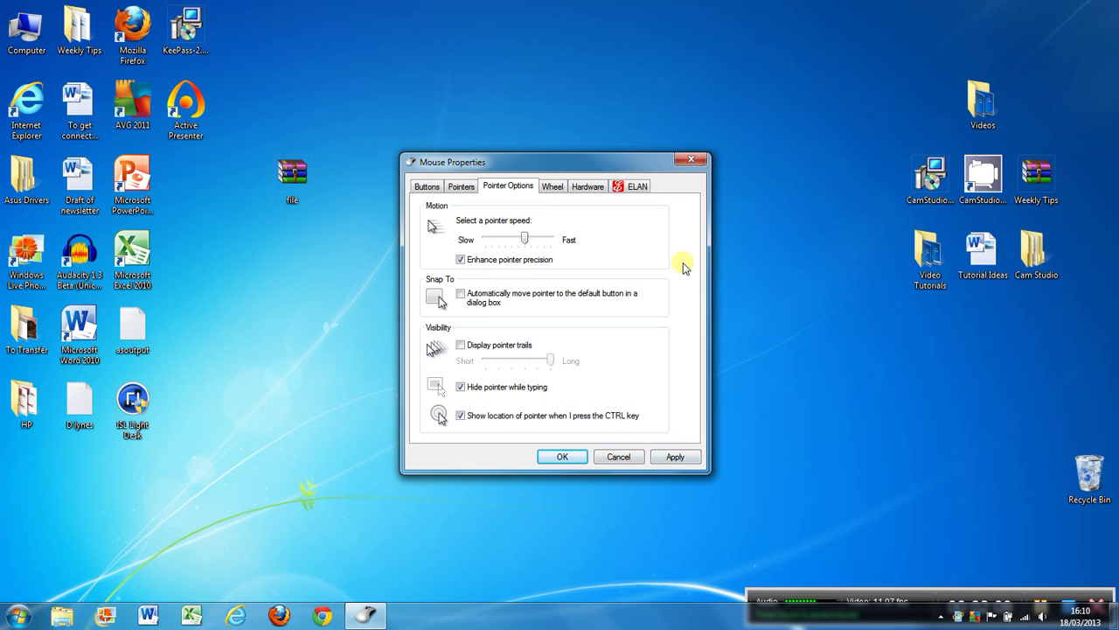
{"action": "key", "text": "ctrl"}
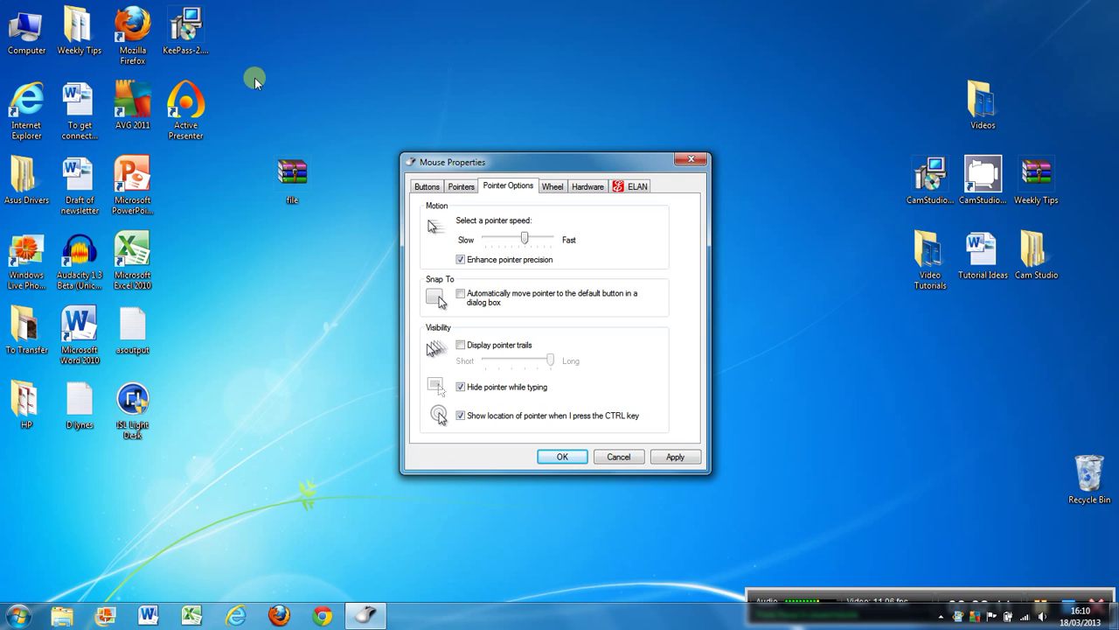
{"action": "key", "text": "ctrl"}
{"action": "key", "text": "ctrl"}
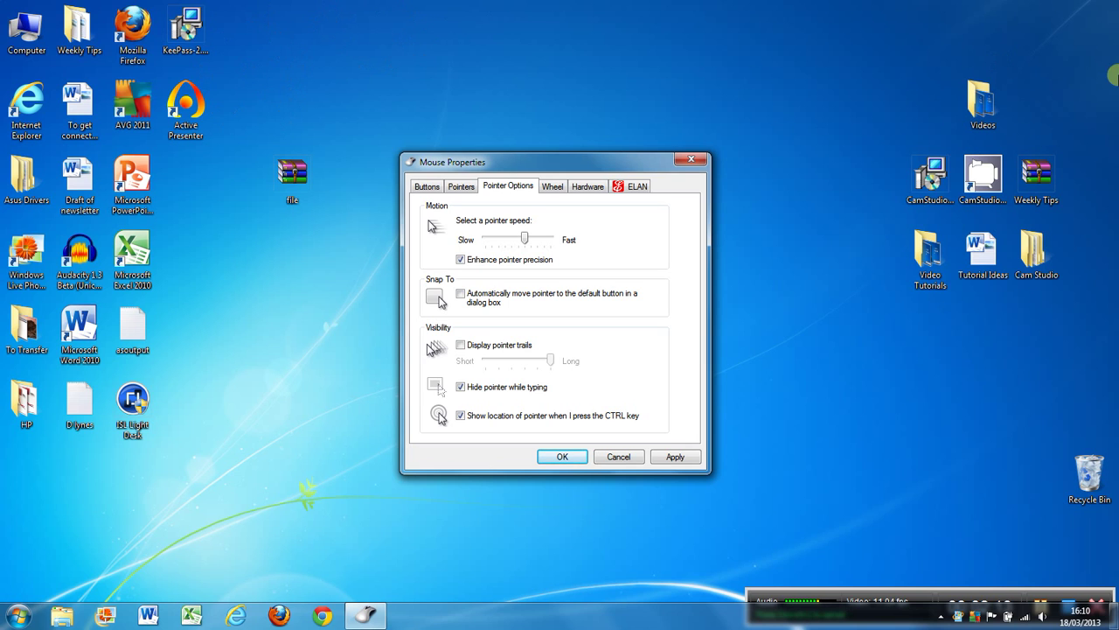
{"action": "key", "text": "ctrl"}
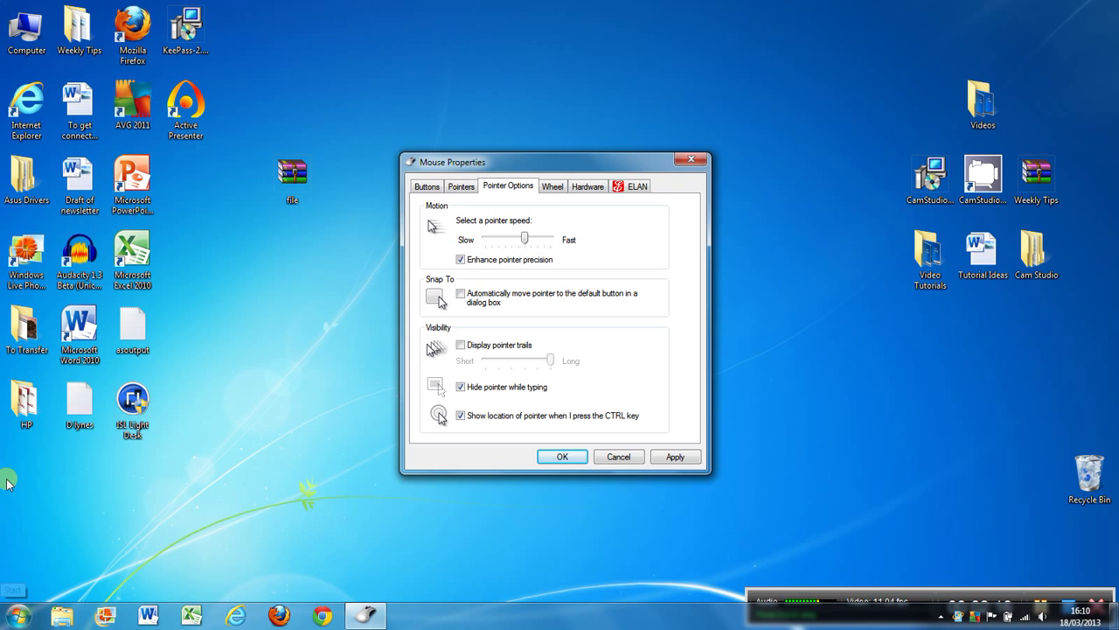
{"action": "key", "text": "ctrl"}
{"action": "key", "text": "ctrl"}
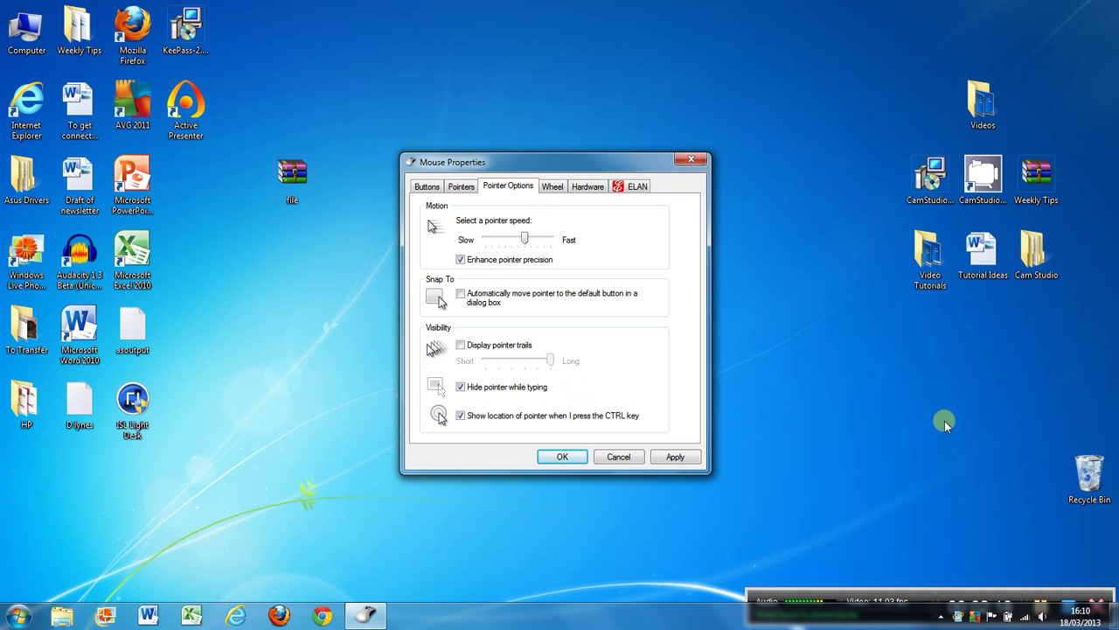
{"action": "key", "text": "ctrl"}
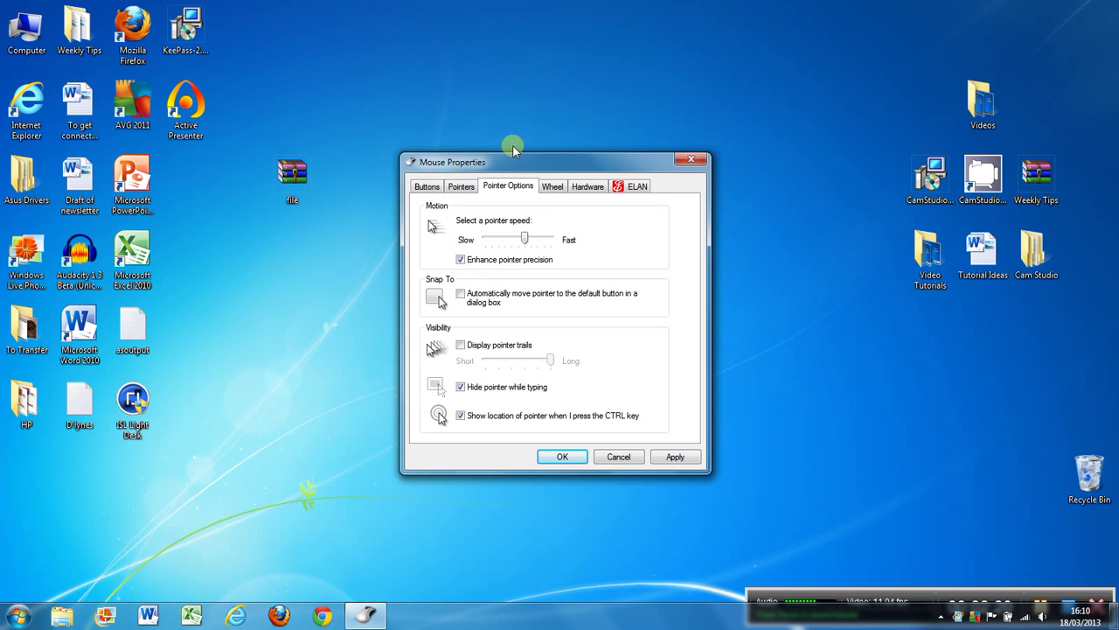
Set vertical wheel scrolling to 3 lines at a time, apply the settings and close Mouse Properties.
{"action": "left_click", "coordinate": [551, 186]}
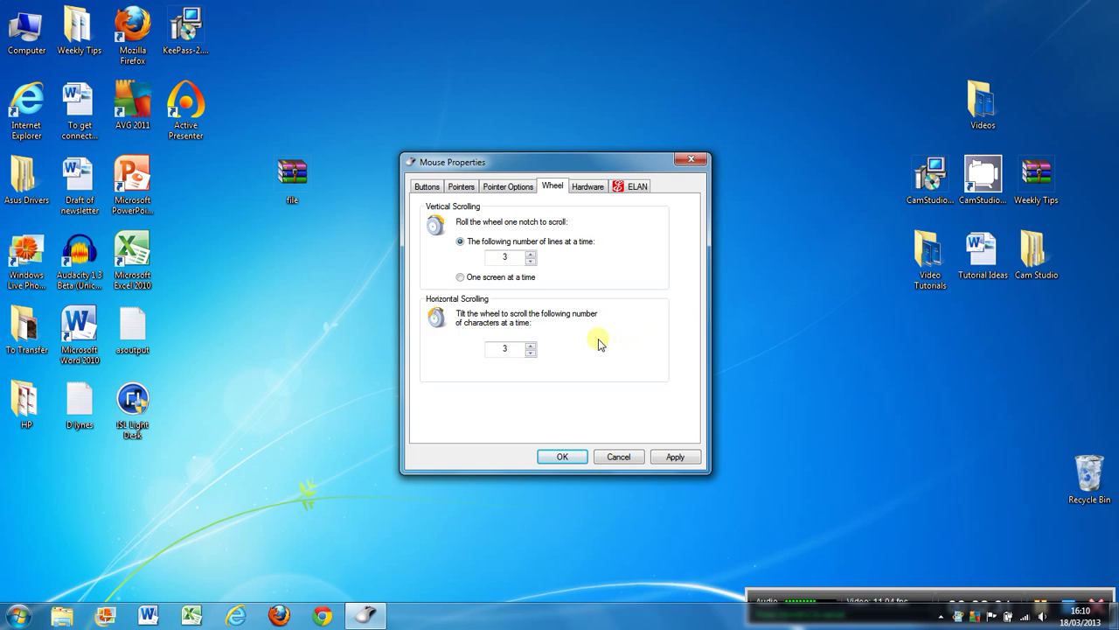
{"action": "left_click", "coordinate": [529, 262]}
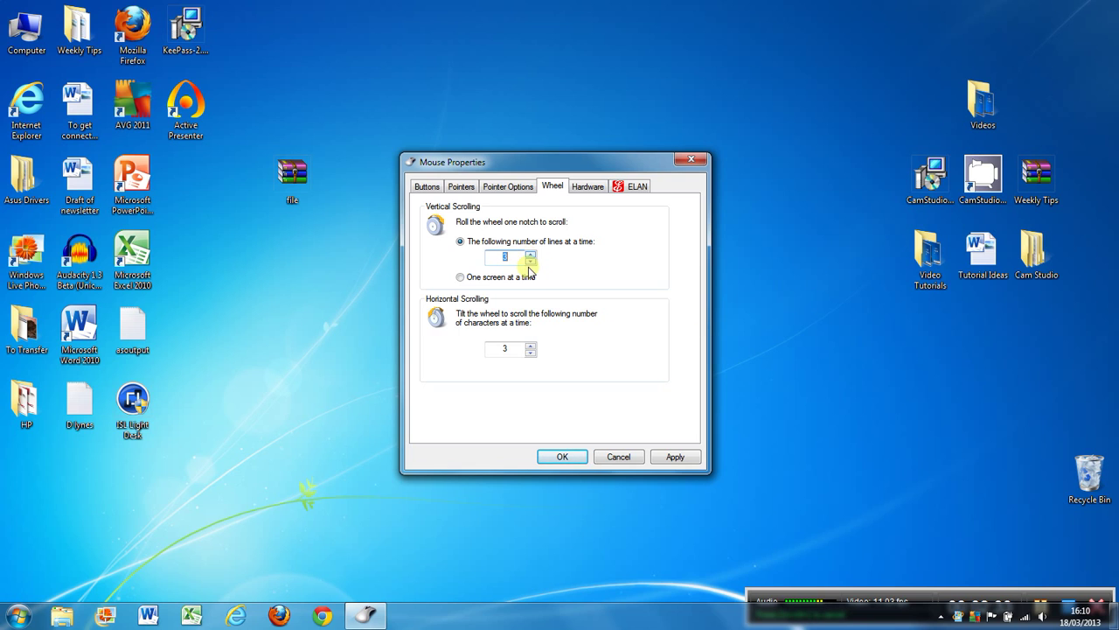
{"action": "left_click", "coordinate": [530, 254]}
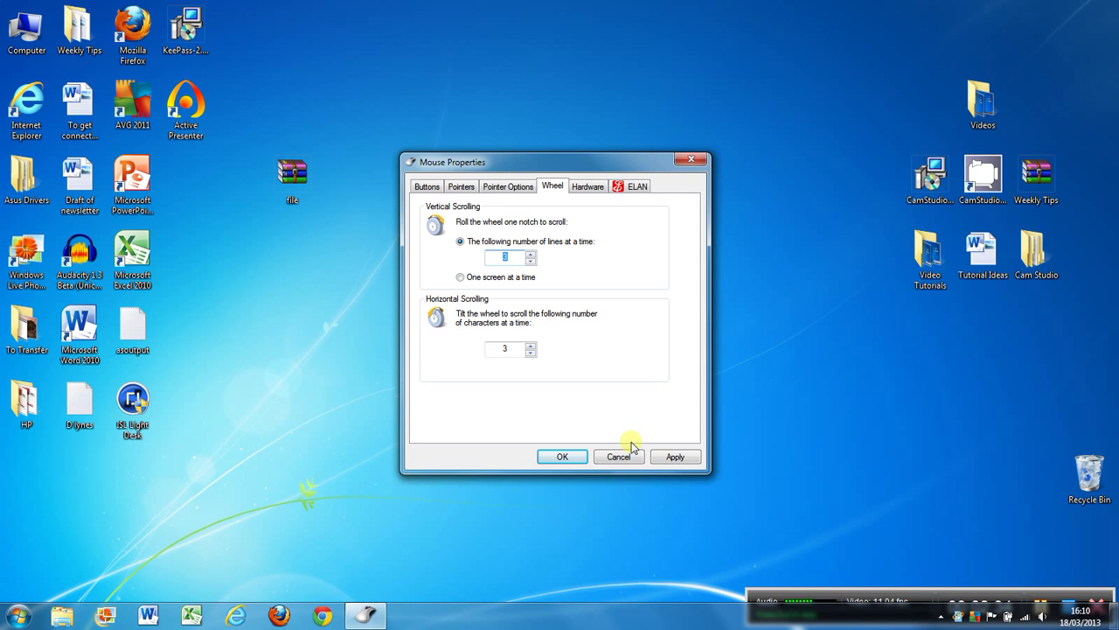
{"action": "left_click", "coordinate": [668, 459]}
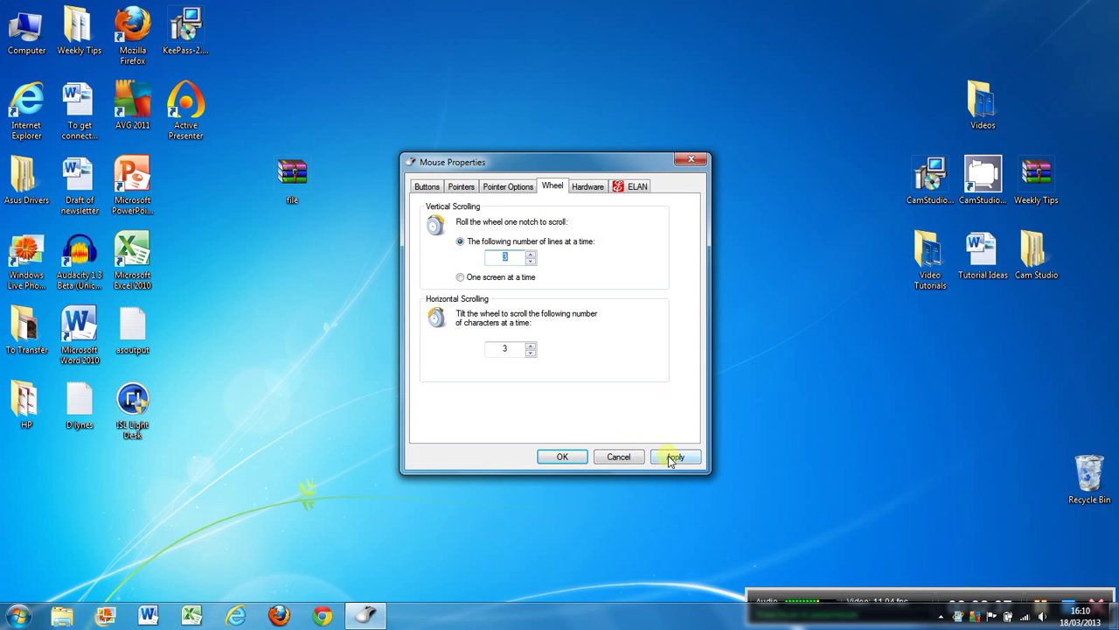
{"action": "left_click", "coordinate": [562, 456]}
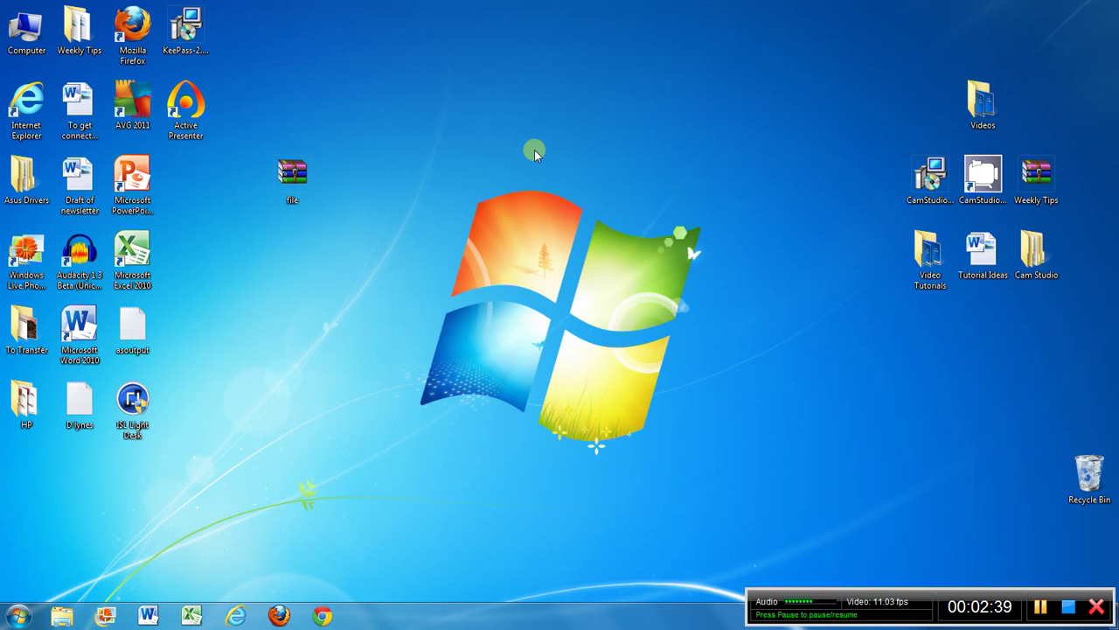
Open the Keyboard settings from Control Panel, close the Control Panel window and move the Keyboard Properties dialog towards mid-screen.
{"action": "left_click", "coordinate": [17, 616]}
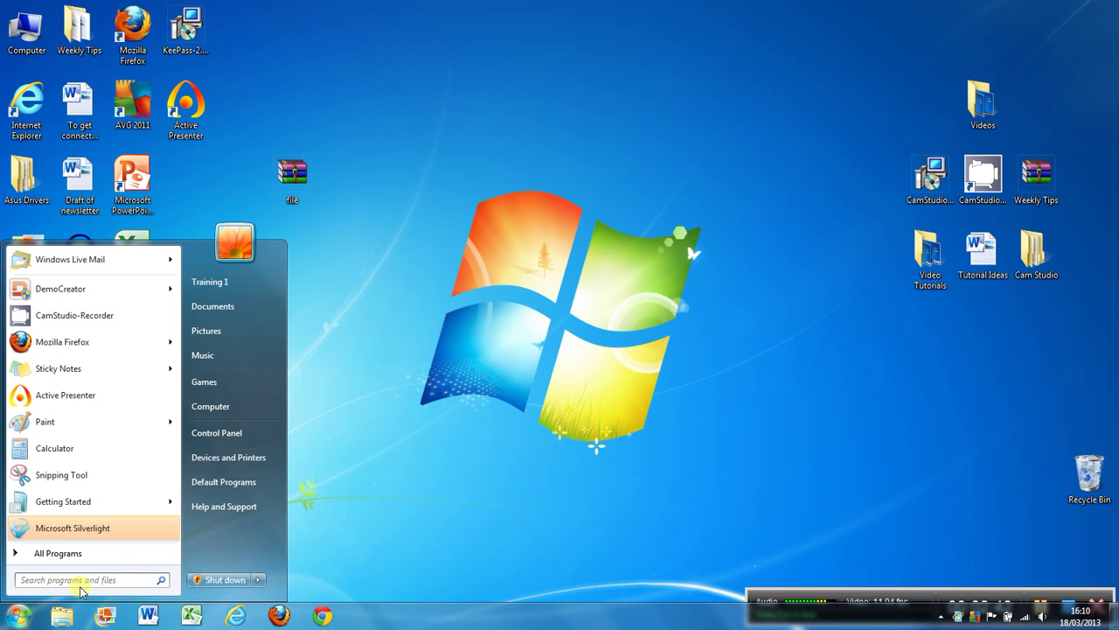
{"action": "left_click", "coordinate": [225, 432]}
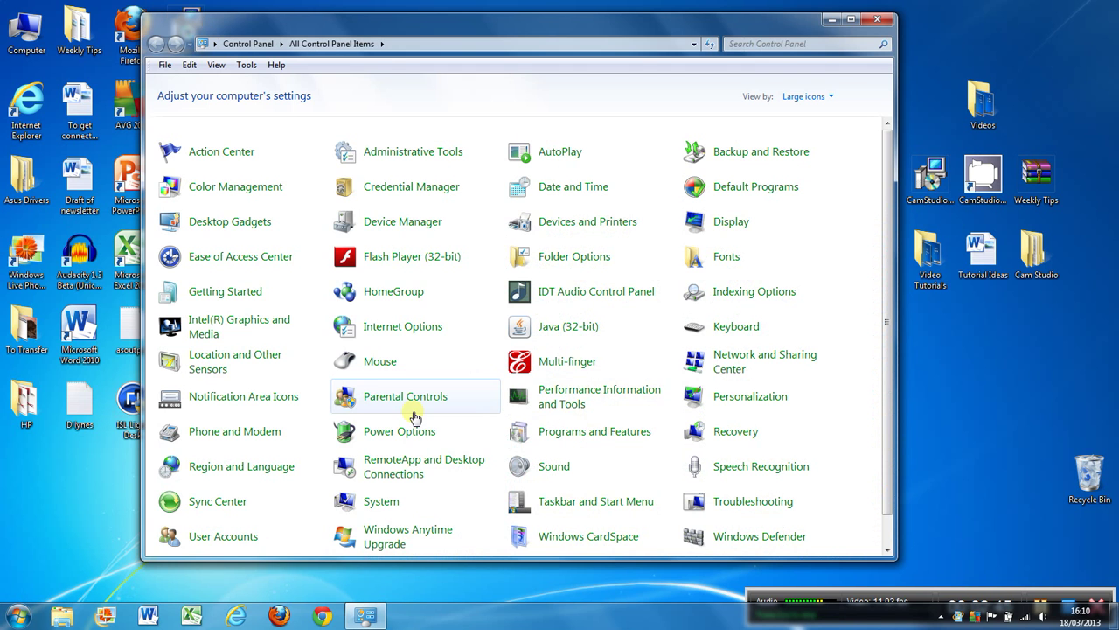
{"action": "left_click", "coordinate": [736, 326]}
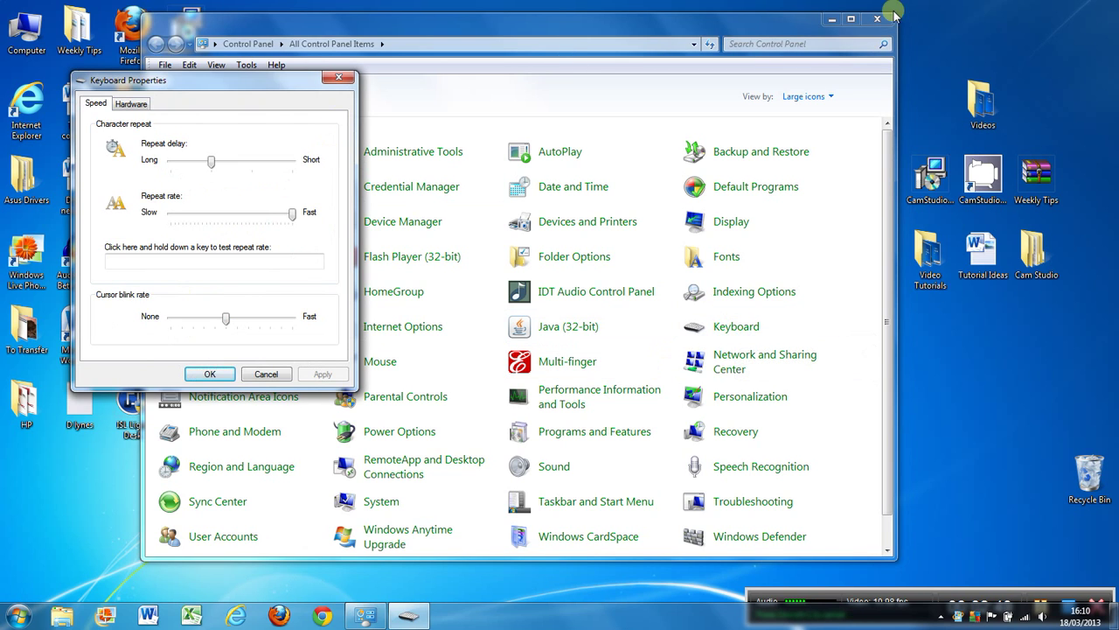
{"action": "left_click", "coordinate": [877, 19]}
{"action": "left_click_drag", "start_coordinate": [284, 82], "coordinate": [578, 122]}
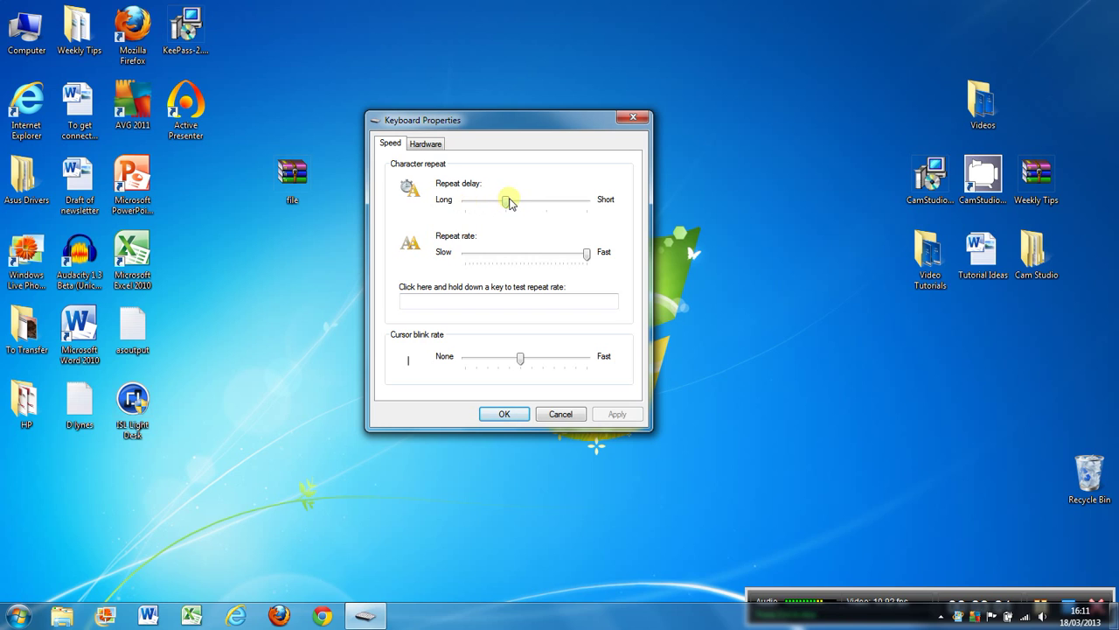
Test the longest keyboard repeat delay with a run of repeated g characters, and clear the test box.
{"action": "left_click_drag", "start_coordinate": [506, 201], "coordinate": [457, 206]}
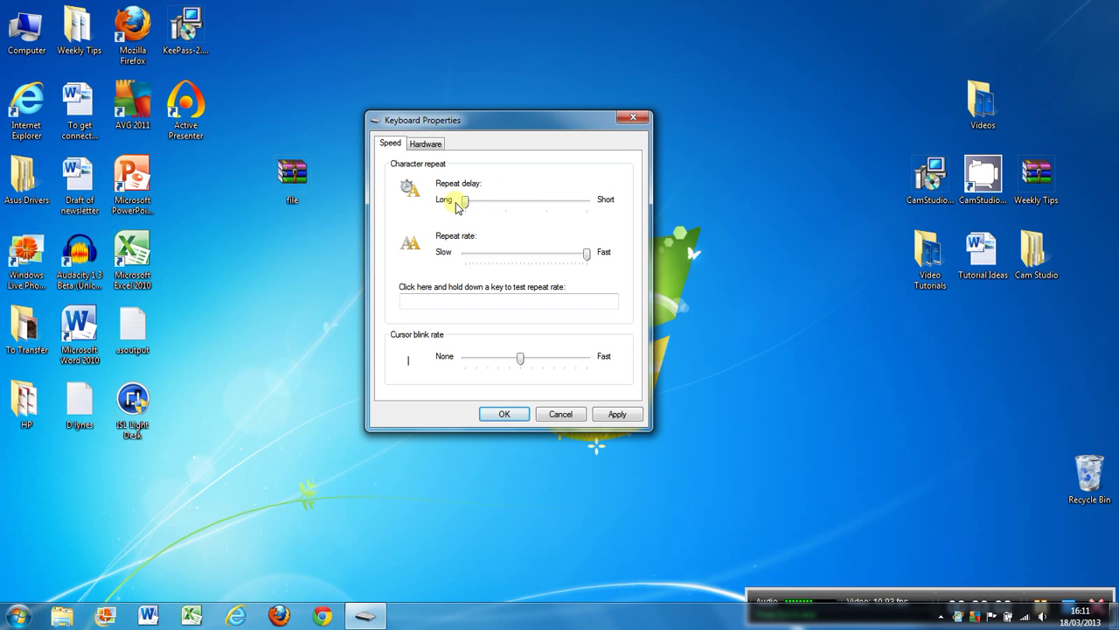
{"action": "left_click", "coordinate": [452, 297]}
{"action": "type", "text": "ggggggggggggggggggggggggggggggggggg"}
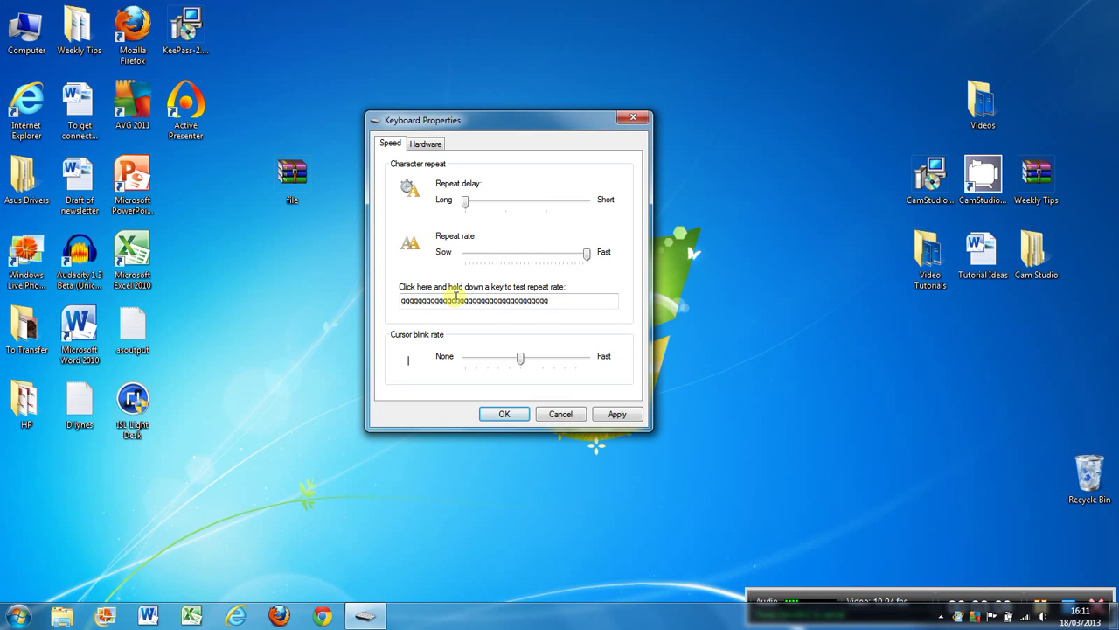
{"action": "key", "text": "BackSpace"}
{"action": "key", "text": "BackSpace"}
{"action": "key", "text": "BackSpace"}
{"action": "key", "text": "BackSpace"}
{"action": "key", "text": "BackSpace"}
{"action": "key", "text": "BackSpace"}
{"action": "key", "text": "BackSpace"}
{"action": "key", "text": "BackSpace"}
{"action": "key", "text": "BackSpace"}
{"action": "key", "text": "BackSpace"}
{"action": "key", "text": "BackSpace"}
{"action": "key", "text": "BackSpace"}
{"action": "key", "text": "BackSpace"}
{"action": "key", "text": "BackSpace"}
{"action": "key", "text": "BackSpace"}
{"action": "key", "text": "BackSpace"}
{"action": "key", "text": "BackSpace"}
{"action": "key", "text": "BackSpace"}
{"action": "key", "text": "BackSpace"}
{"action": "key", "text": "BackSpace"}
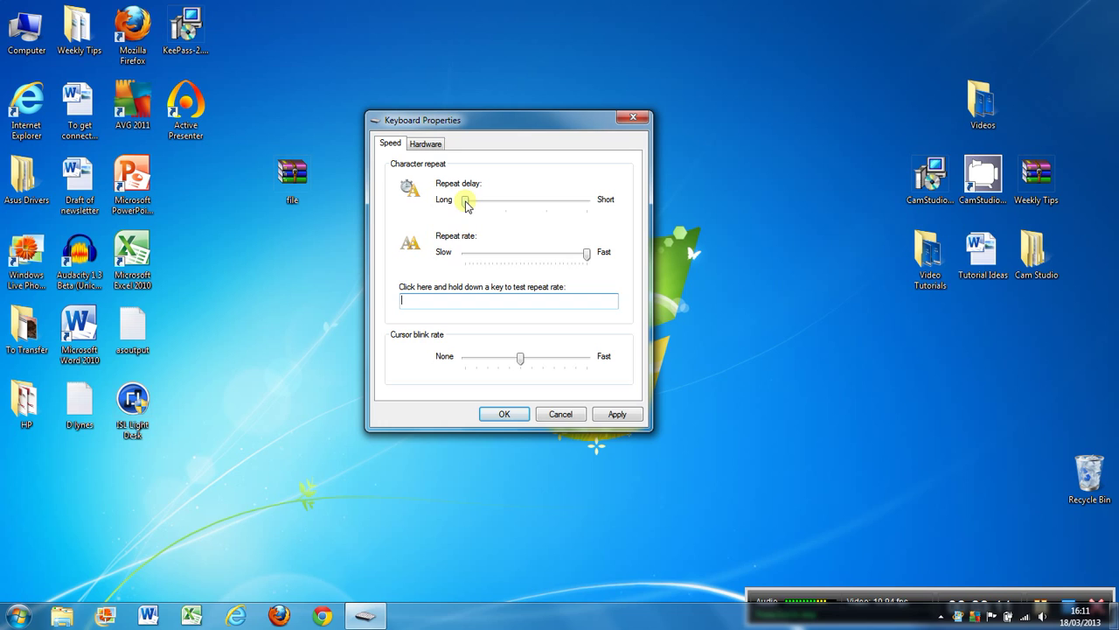
Set the keyboard repeat delay to Short and test it with a run of repeated g characters.
{"action": "left_click_drag", "start_coordinate": [466, 201], "coordinate": [586, 200]}
{"action": "left_click", "coordinate": [443, 298]}
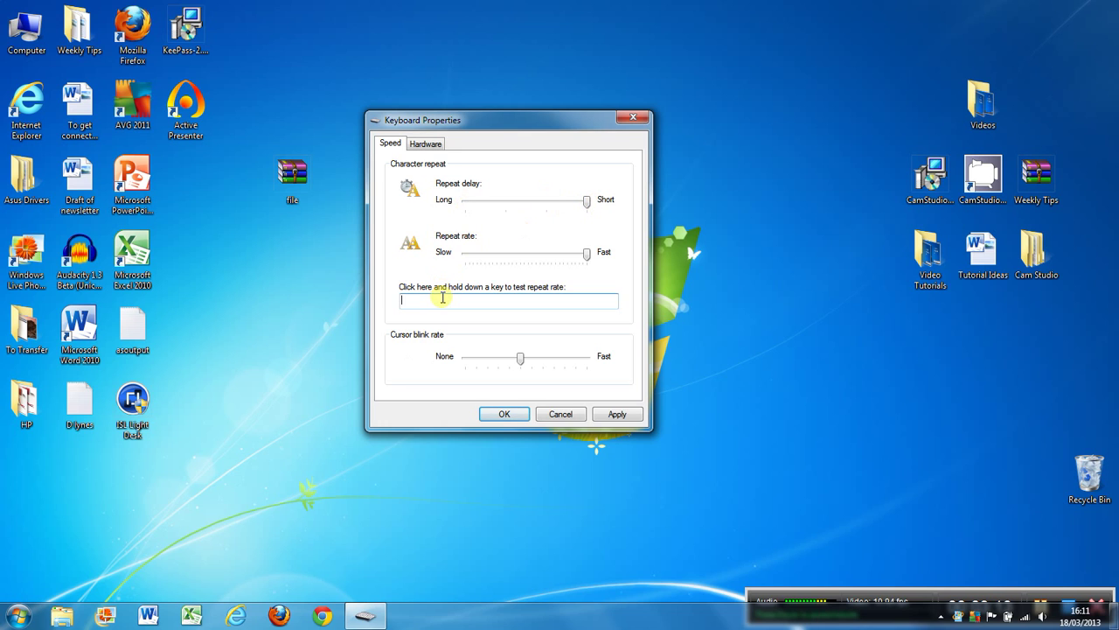
{"action": "type", "text": "ggggggggggggggggggggggggggggggggggggggg"}
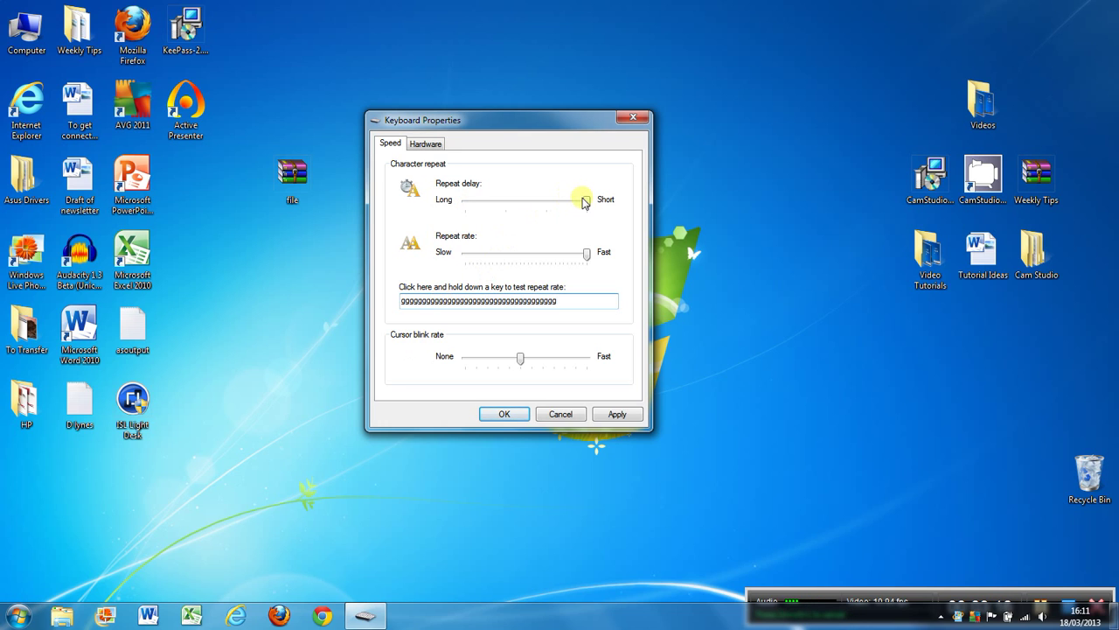
Set the repeat delay one notch longer than Short and clear the g characters from the test box.
{"action": "left_click", "coordinate": [563, 202]}
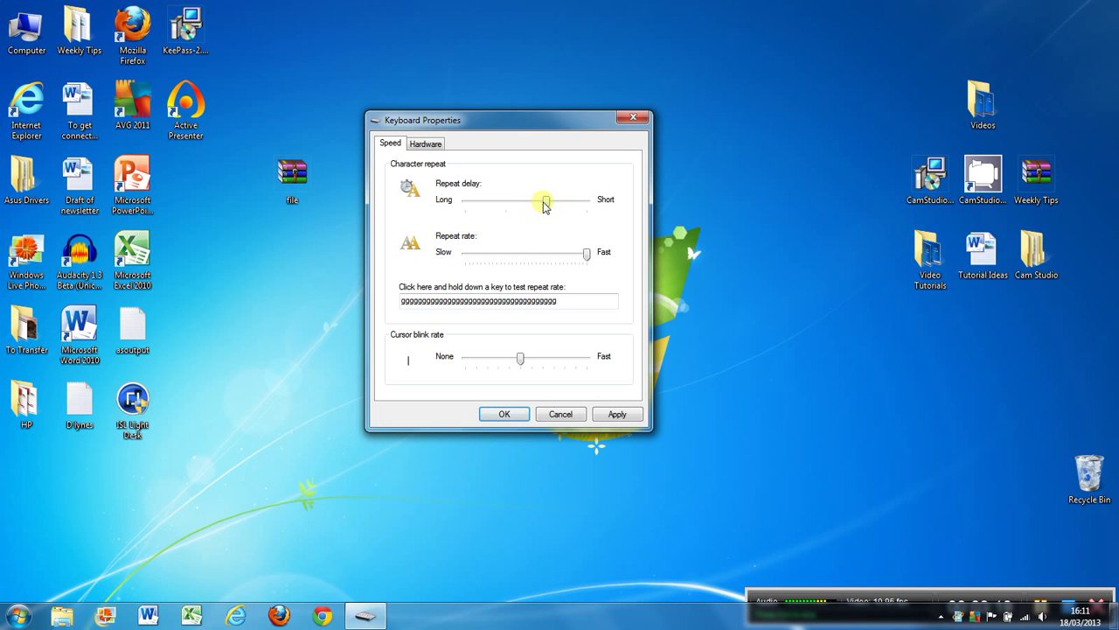
{"action": "left_click_drag", "start_coordinate": [545, 203], "coordinate": [537, 232]}
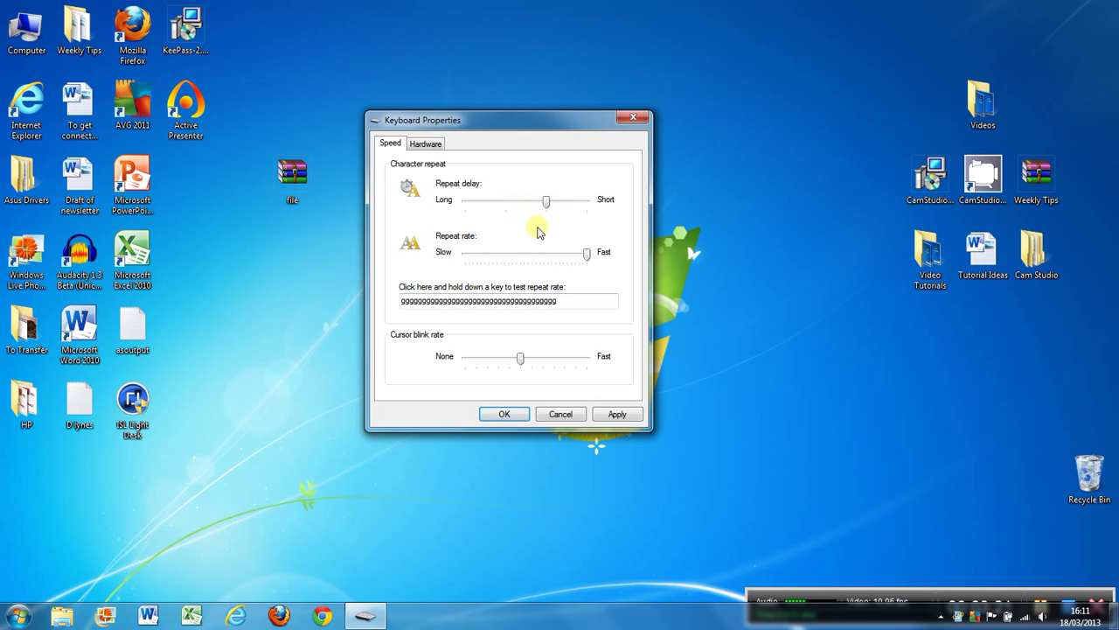
{"action": "left_click_drag", "start_coordinate": [586, 300], "coordinate": [405, 297]}
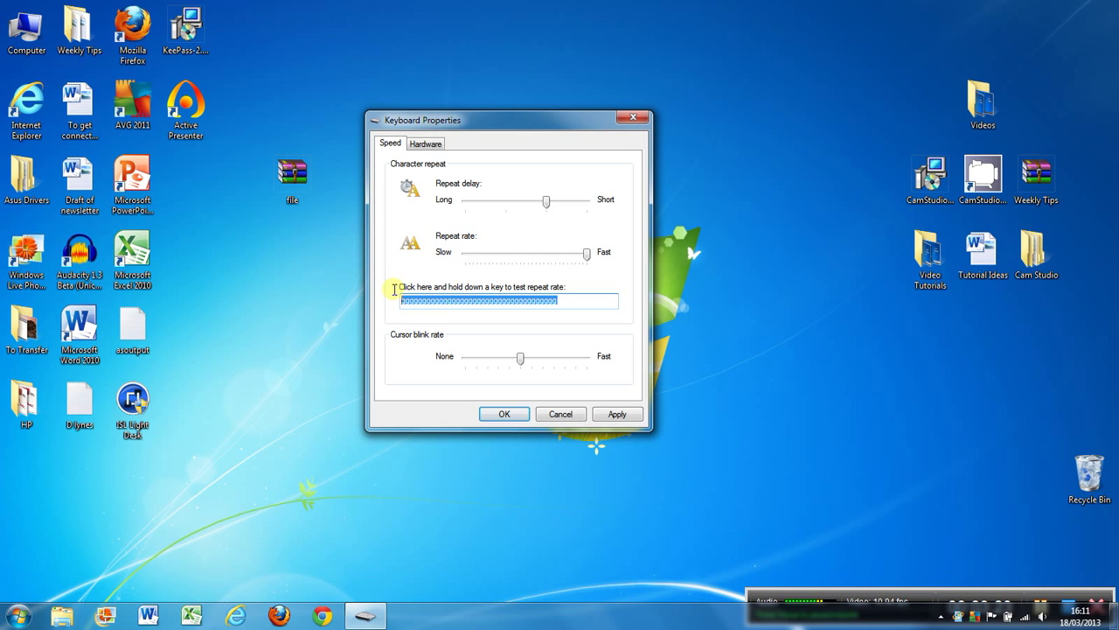
{"action": "key", "text": "BackSpace"}
Set the repeat rate to Slow and the repeat delay to Short, and test them with repeated h characters.
{"action": "left_click_drag", "start_coordinate": [585, 252], "coordinate": [464, 253]}
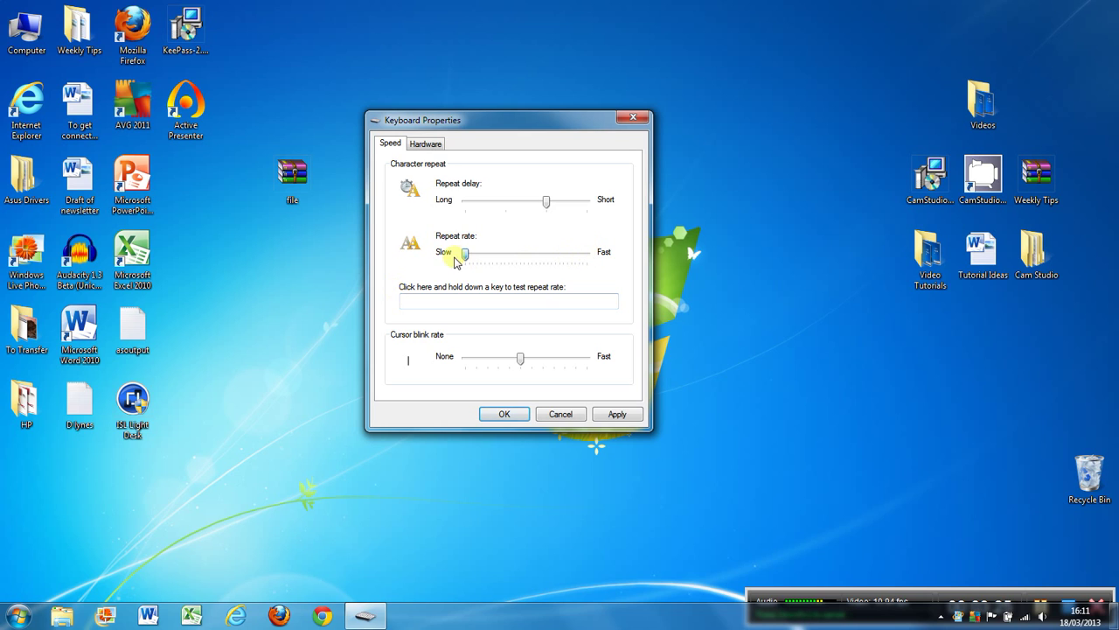
{"action": "left_click_drag", "start_coordinate": [546, 201], "coordinate": [591, 204]}
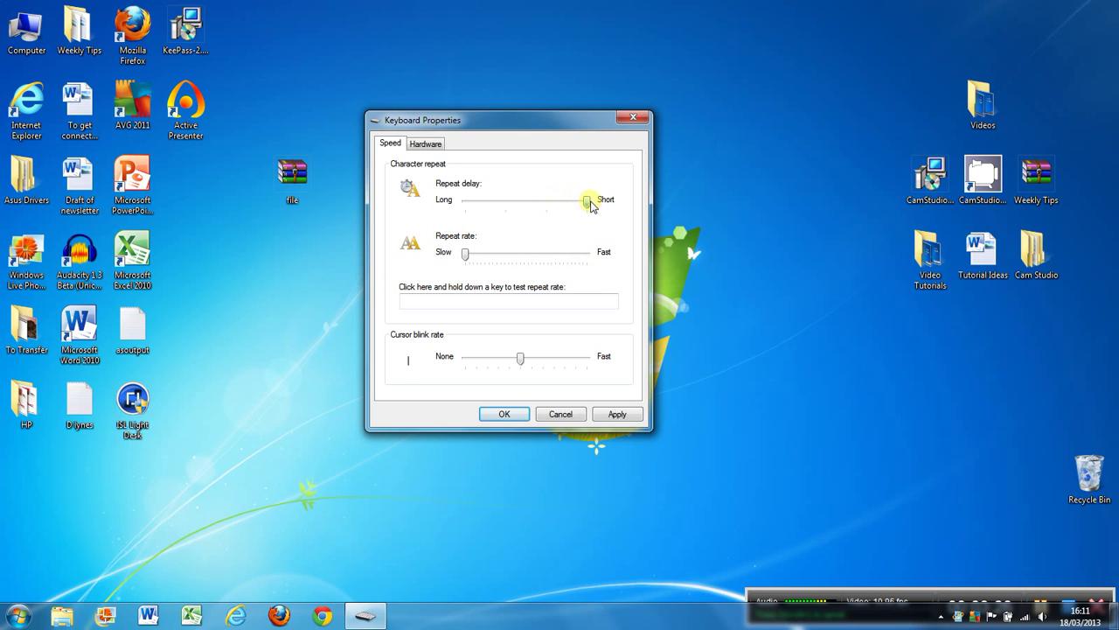
{"action": "left_click", "coordinate": [497, 298]}
{"action": "type", "text": "hhhh"}
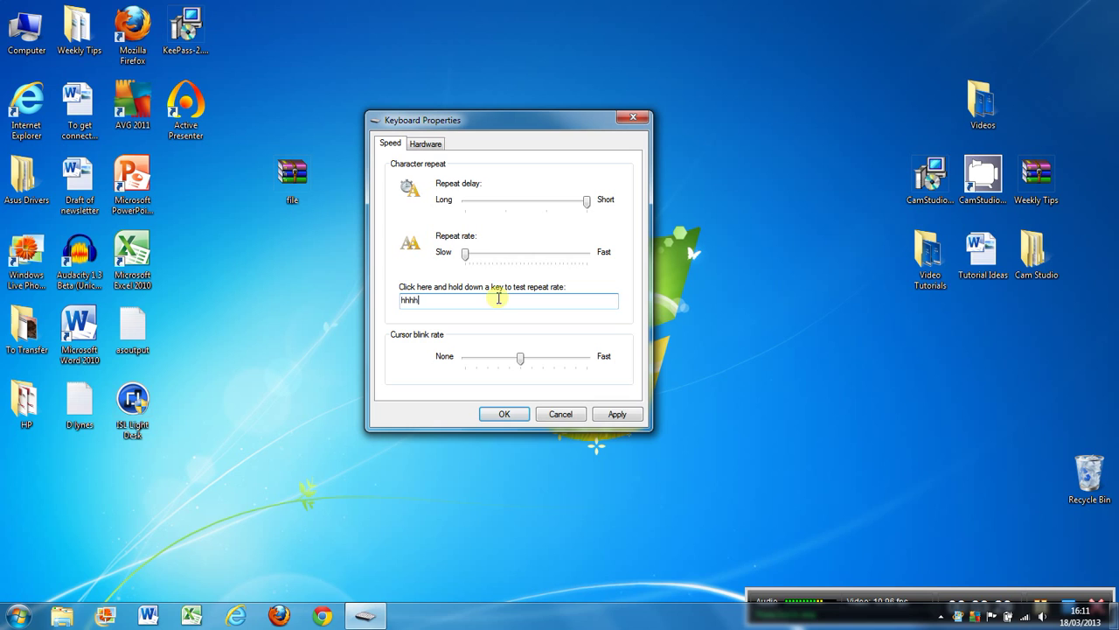
{"action": "type", "text": "hhh"}
Set the repeat rate to Fast and test it by adding a long run of repeated h characters.
{"action": "left_click_drag", "start_coordinate": [466, 253], "coordinate": [592, 254]}
{"action": "left_click", "coordinate": [476, 296]}
{"action": "type", "text": "hhhhhhhhh"}
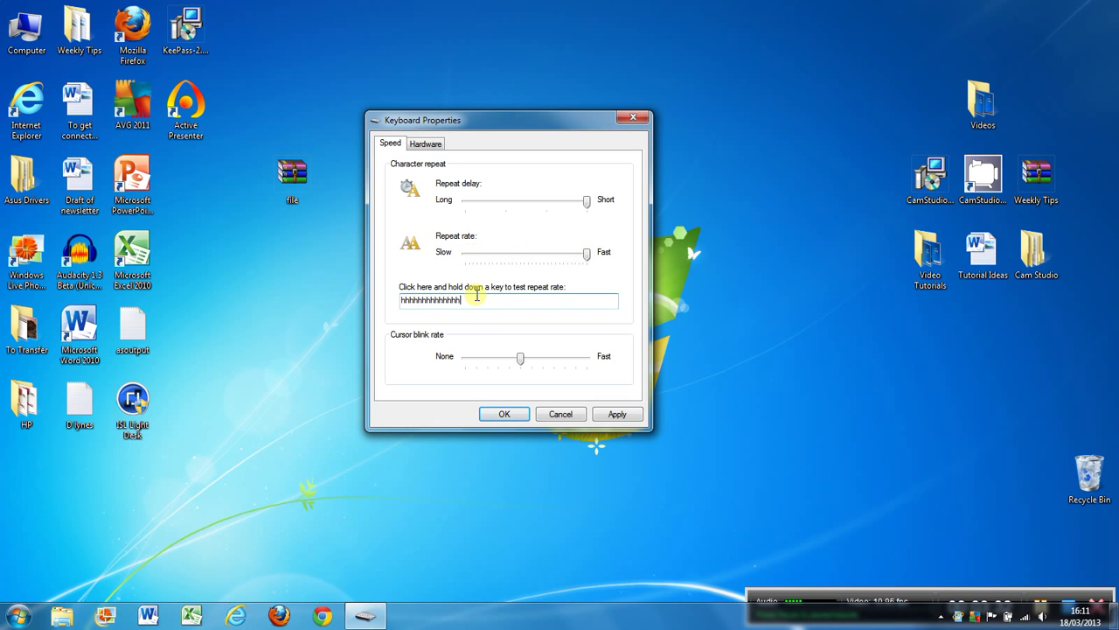
{"action": "type", "text": "hhhhhhhhhhhhhhhhhhhhhhhhhhhhhhhhh"}
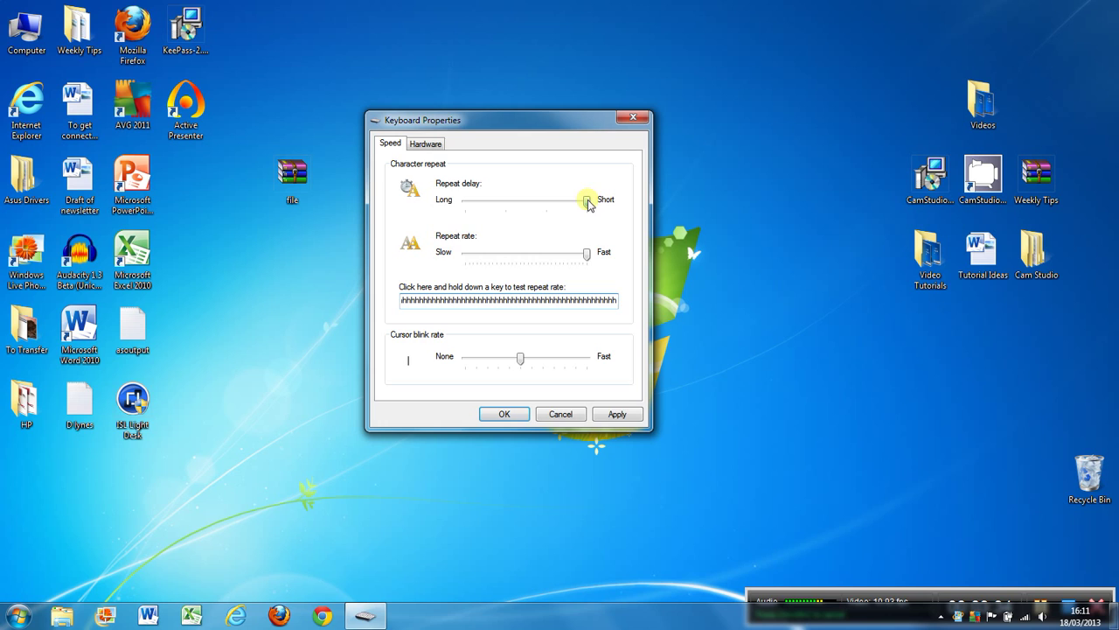
Set the repeat delay one notch longer than Short, with the repeat rate at Fast and the cursor blink rate at its middle notch.
{"action": "left_click_drag", "start_coordinate": [587, 200], "coordinate": [546, 201]}
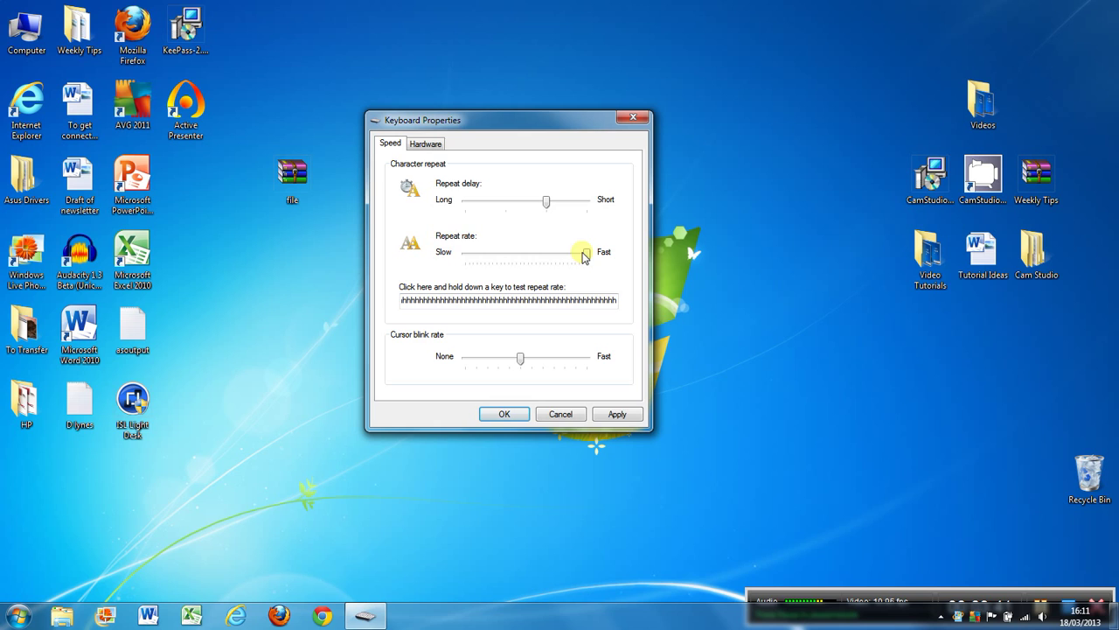
{"action": "mouse_move", "coordinate": [584, 253]}
{"action": "left_mouse_down"}
{"action": "mouse_move", "coordinate": [527, 261]}
{"action": "mouse_move", "coordinate": [589, 250]}
{"action": "left_mouse_up"}
{"action": "mouse_move", "coordinate": [519, 358]}
{"action": "left_mouse_down"}
{"action": "mouse_move", "coordinate": [464, 364]}
{"action": "mouse_move", "coordinate": [603, 367]}
{"action": "mouse_move", "coordinate": [524, 362]}
{"action": "left_mouse_up"}
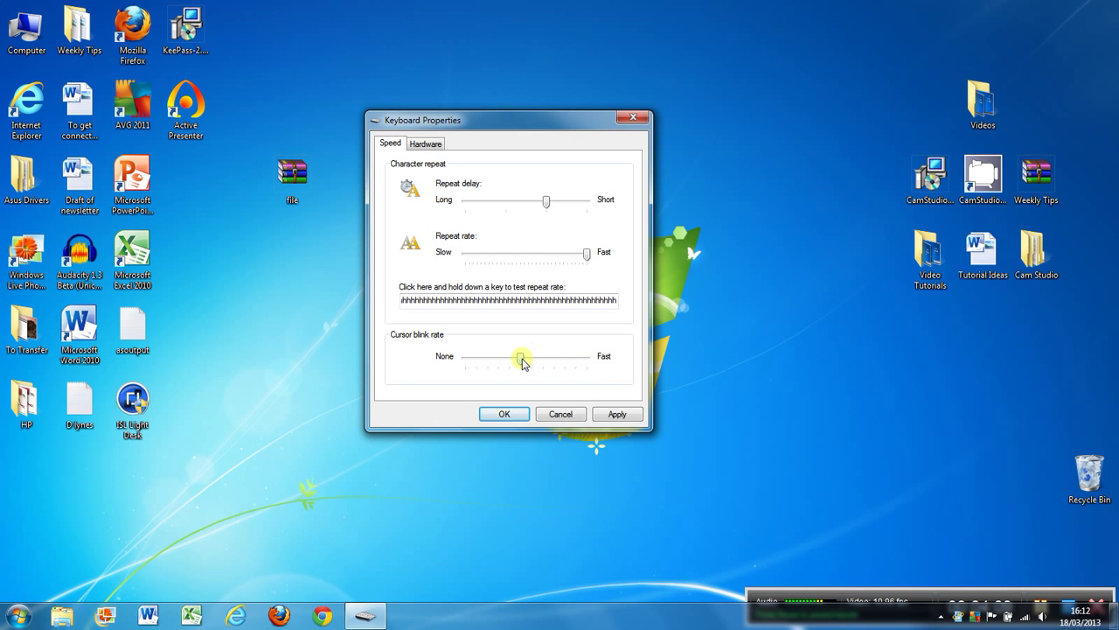
Apply the keyboard settings and close Keyboard Properties, returning to the desktop.
{"action": "left_click", "coordinate": [610, 415]}
{"action": "left_click", "coordinate": [505, 413]}
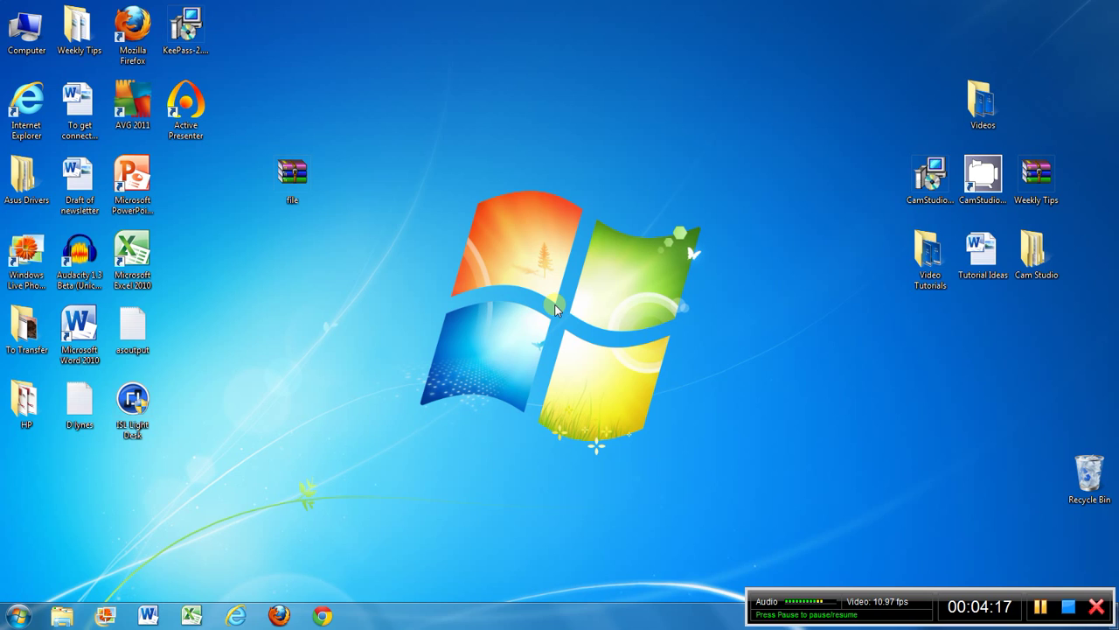
{"action": "left_click", "coordinate": [566, 331]}
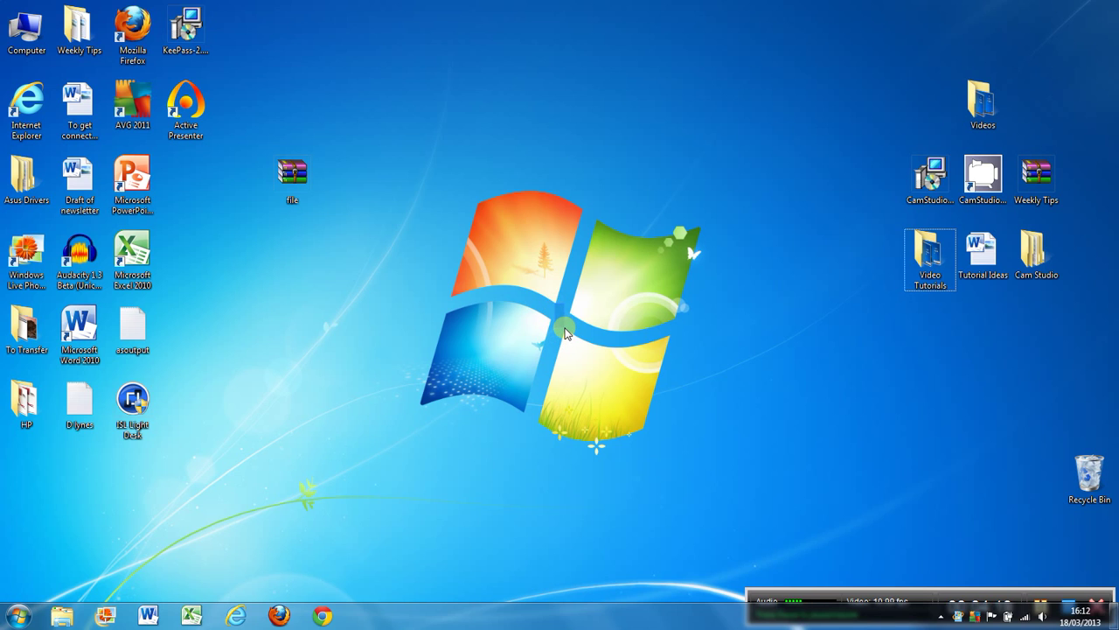